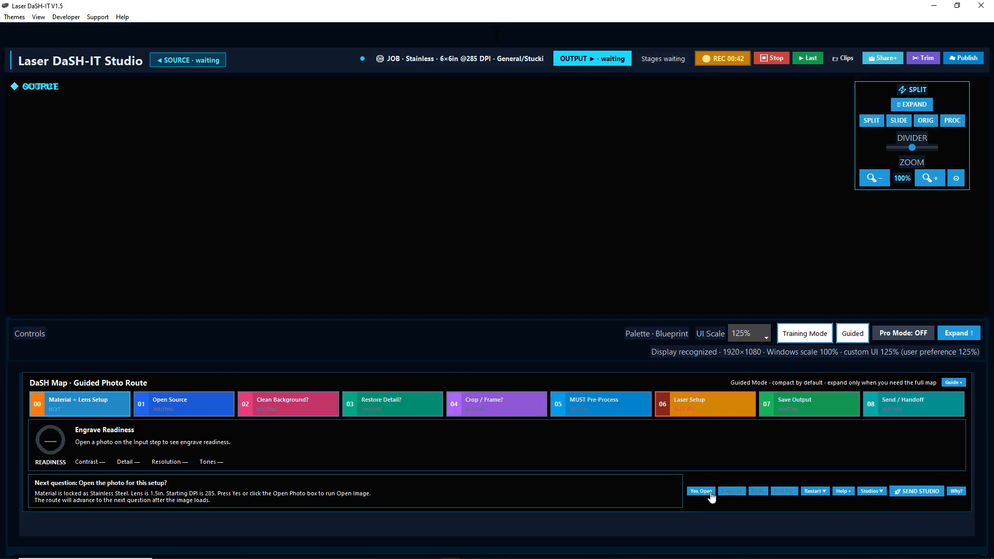
Open the Generator studio, maximize its window, and start the Physical Shape Studio from the Nova Prompt Builder
{"action": "left_click", "coordinate": [869, 492]}
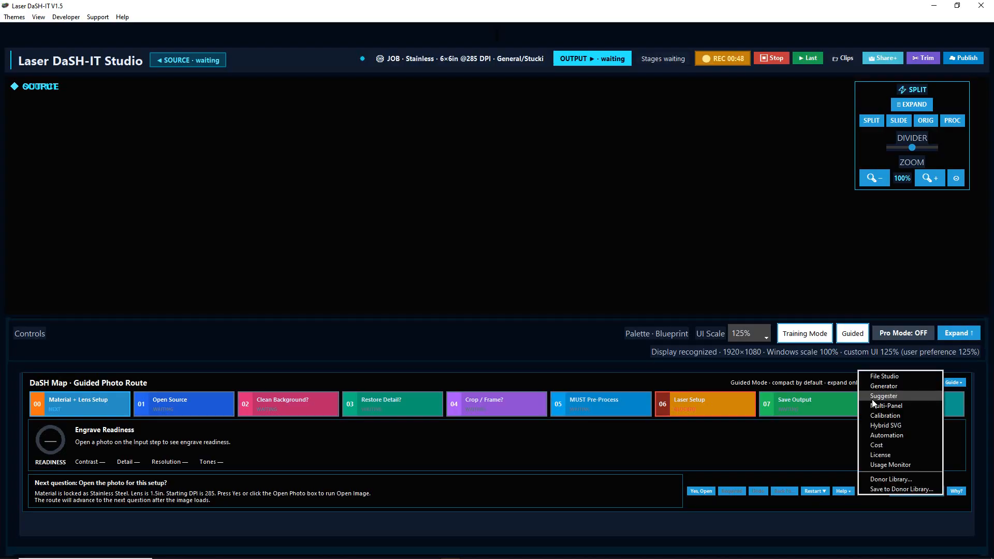
{"action": "left_click", "coordinate": [877, 386]}
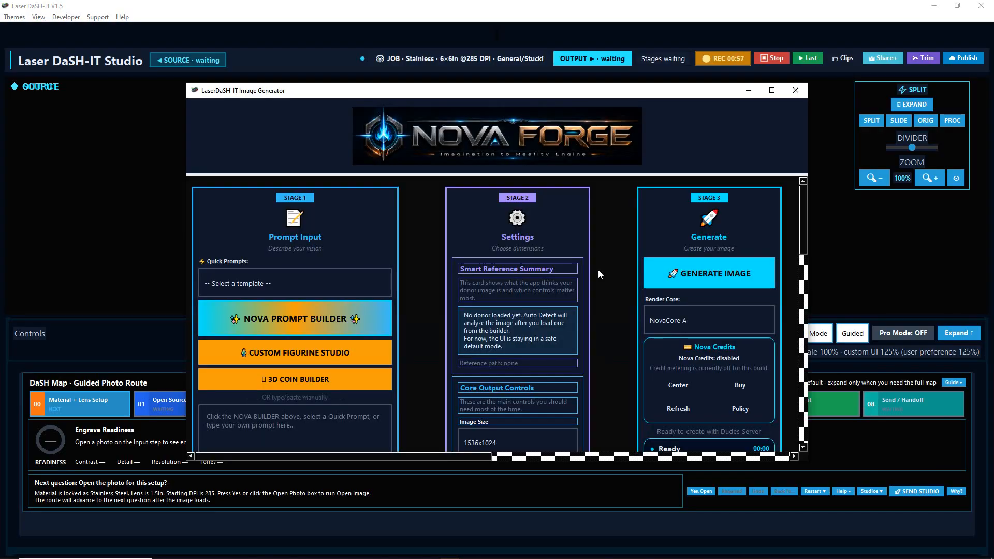
{"action": "left_click", "coordinate": [771, 90]}
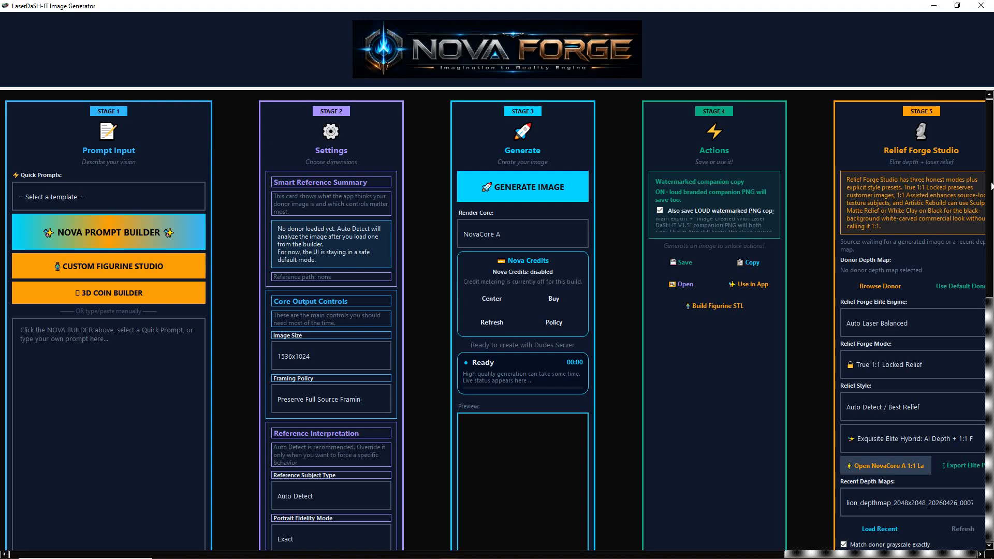
{"action": "scroll", "coordinate": [992, 186], "scroll_direction": "down", "scroll_amount": 2}
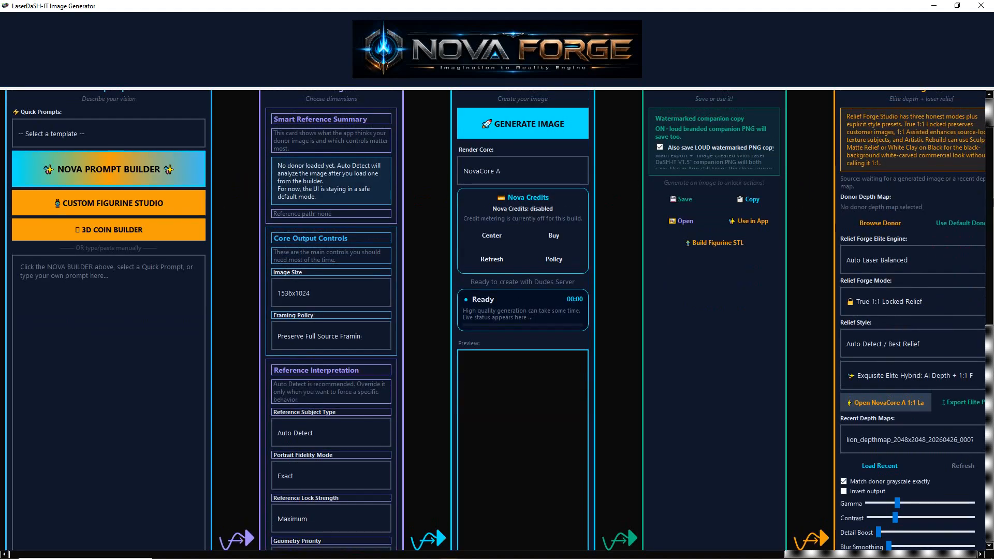
{"action": "scroll", "coordinate": [991, 186], "scroll_direction": "up", "scroll_amount": 2}
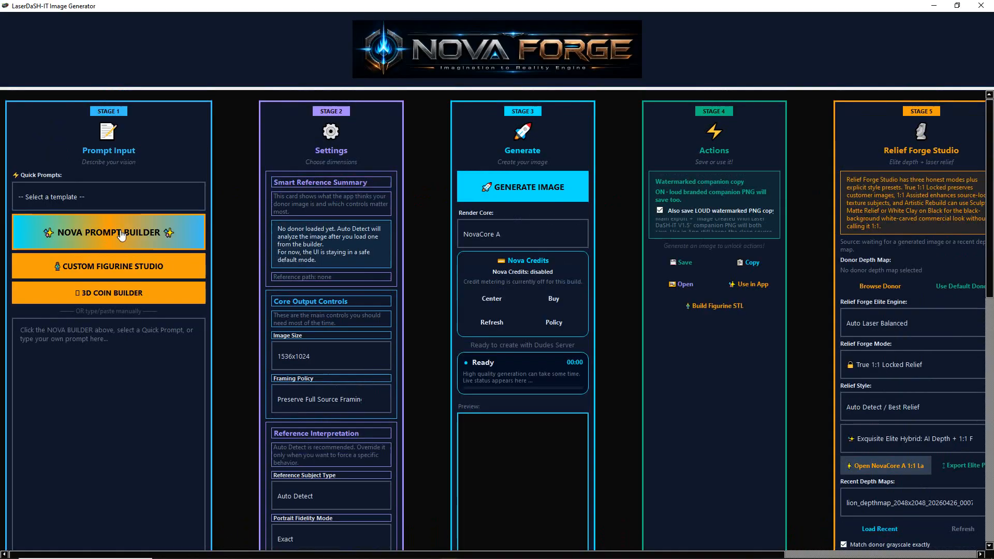
{"action": "left_click", "coordinate": [84, 234]}
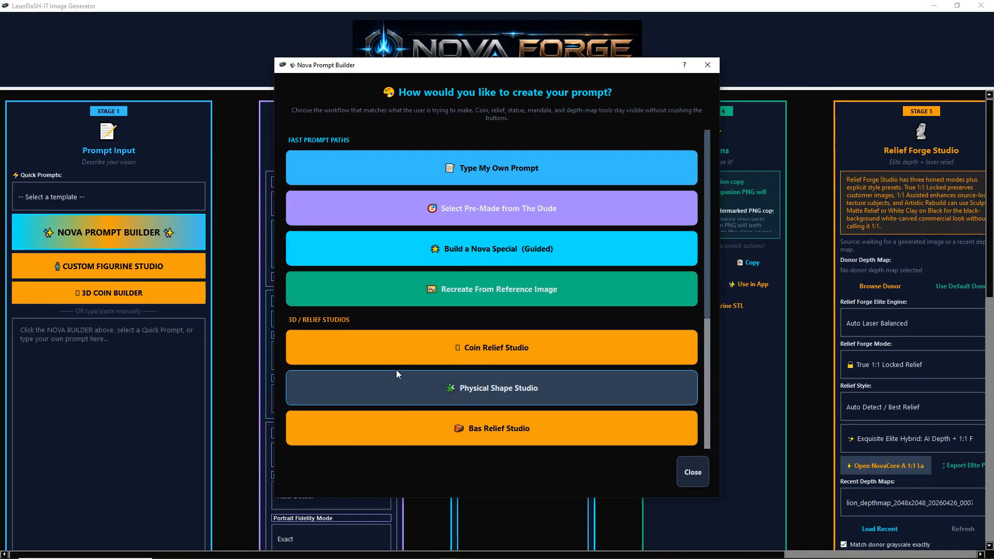
{"action": "left_click", "coordinate": [418, 394]}
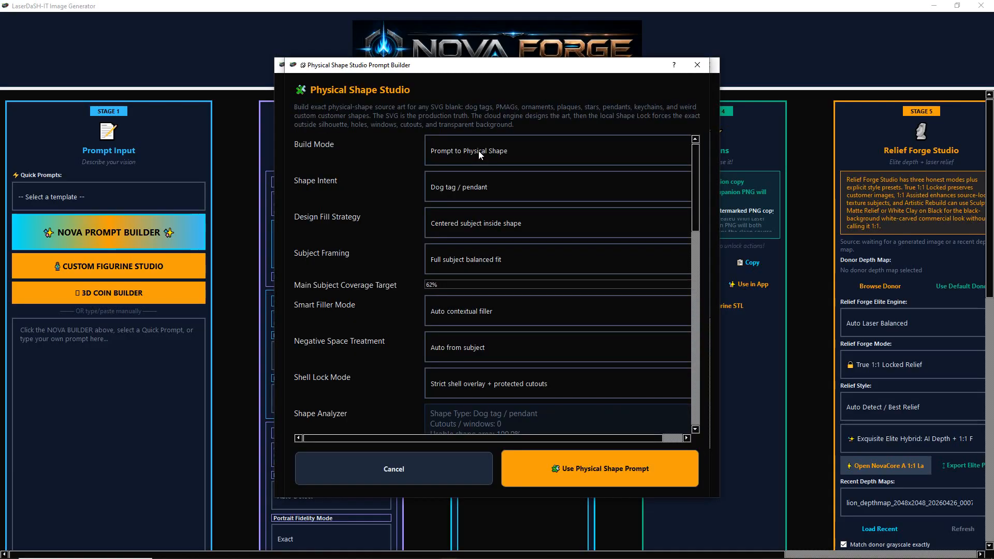
Set the build mode to Image to Physical Shape, shape intent to Auto detect, and negative space treatment to Acanthus / scrollwork relief
{"action": "left_click", "coordinate": [464, 156]}
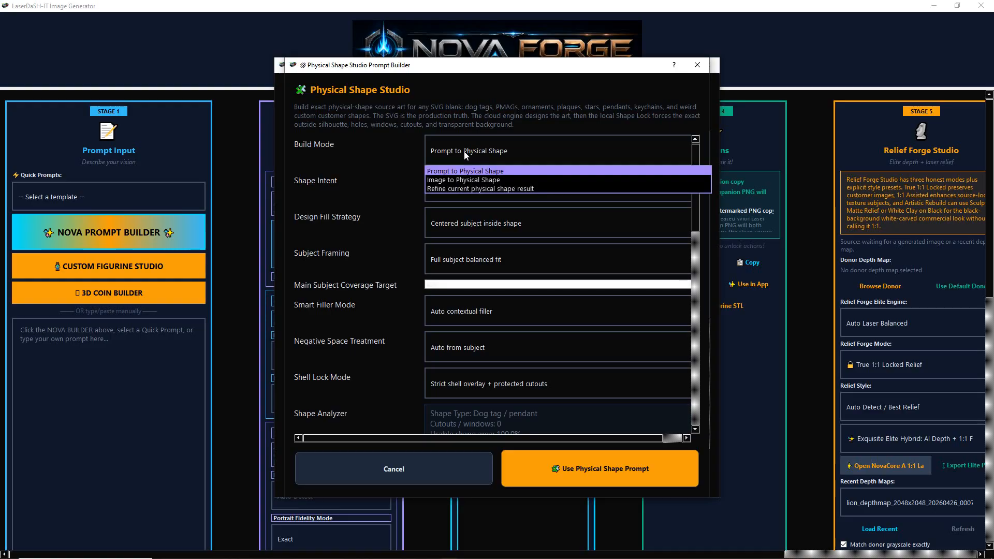
{"action": "left_click", "coordinate": [477, 180]}
{"action": "left_click", "coordinate": [476, 186]}
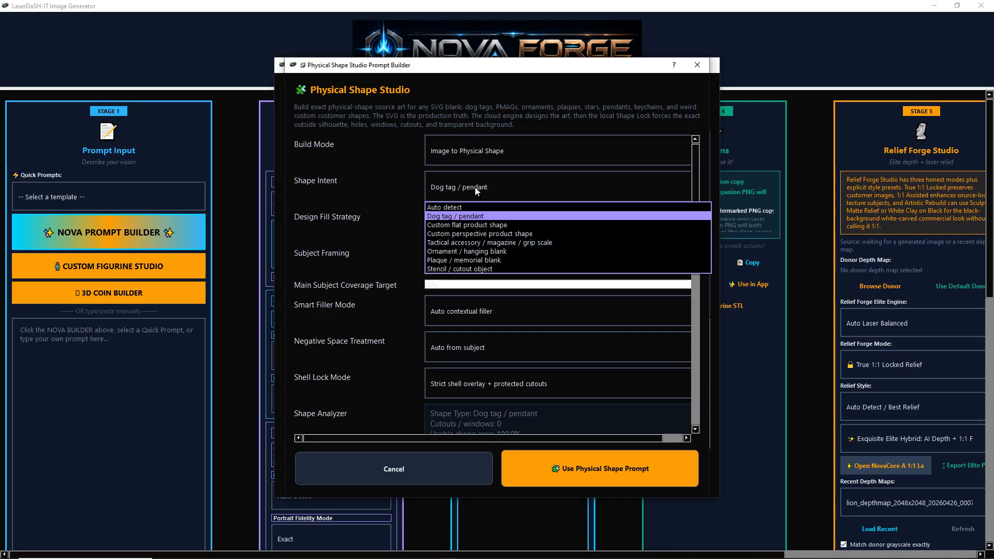
{"action": "left_click", "coordinate": [453, 207]}
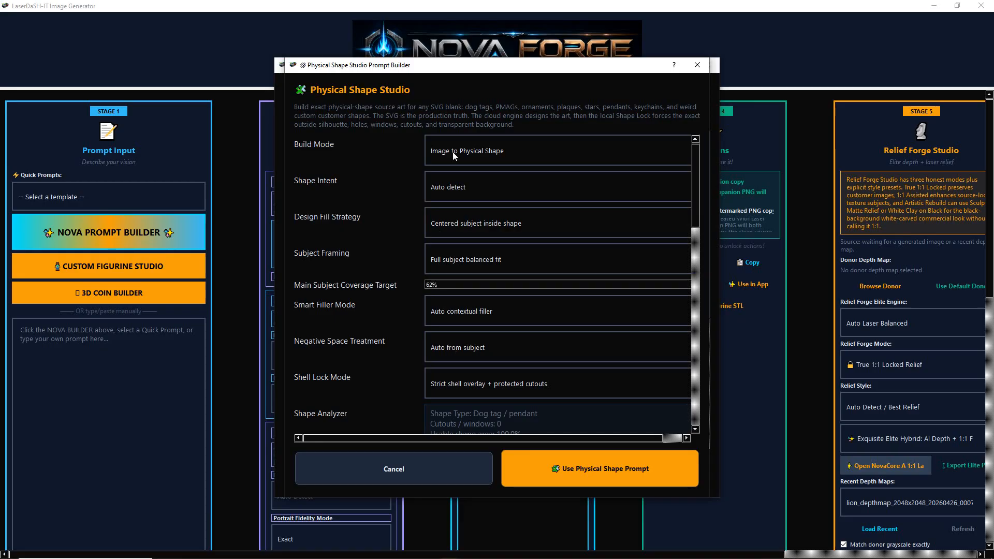
{"action": "left_click", "coordinate": [452, 347]}
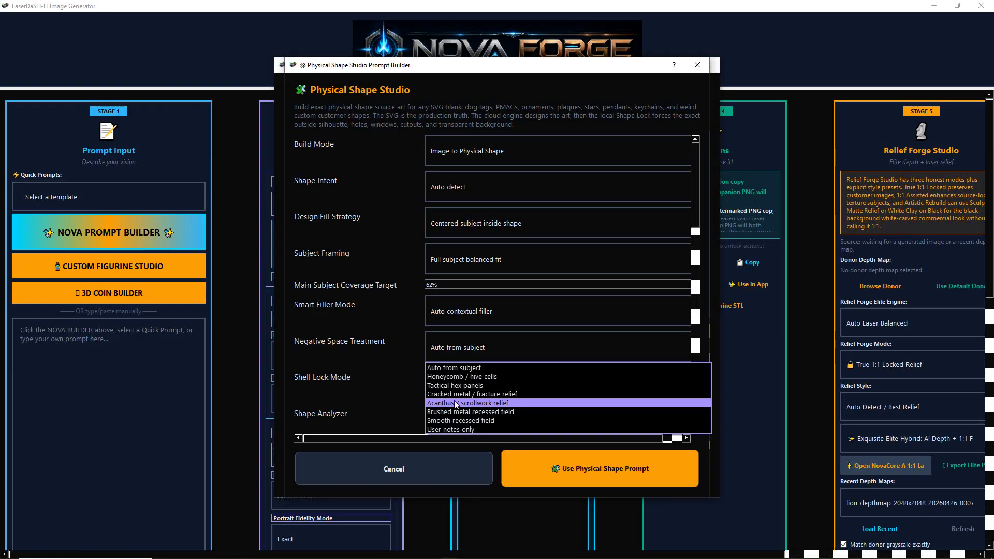
{"action": "left_click", "coordinate": [454, 403]}
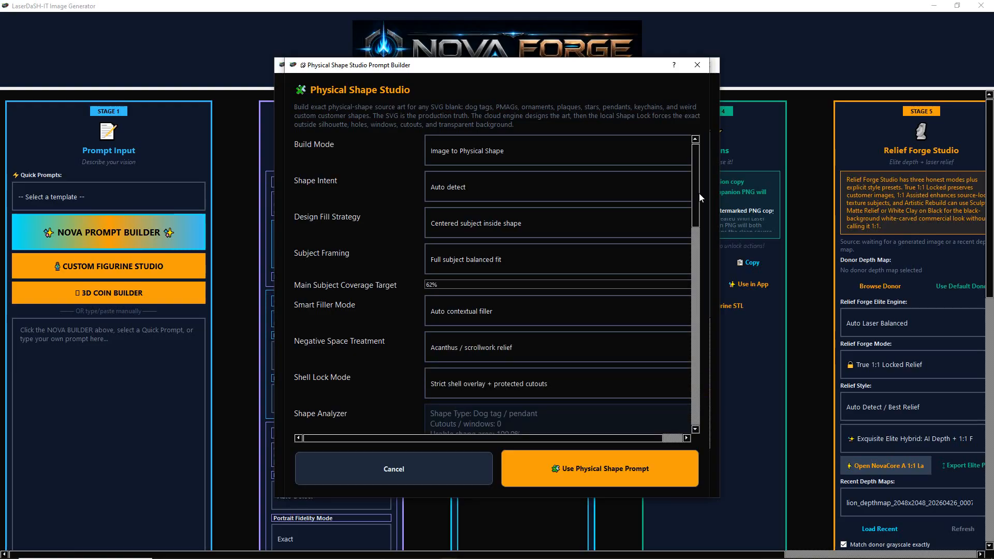
{"action": "left_click_drag", "start_coordinate": [695, 197], "coordinate": [701, 271]}
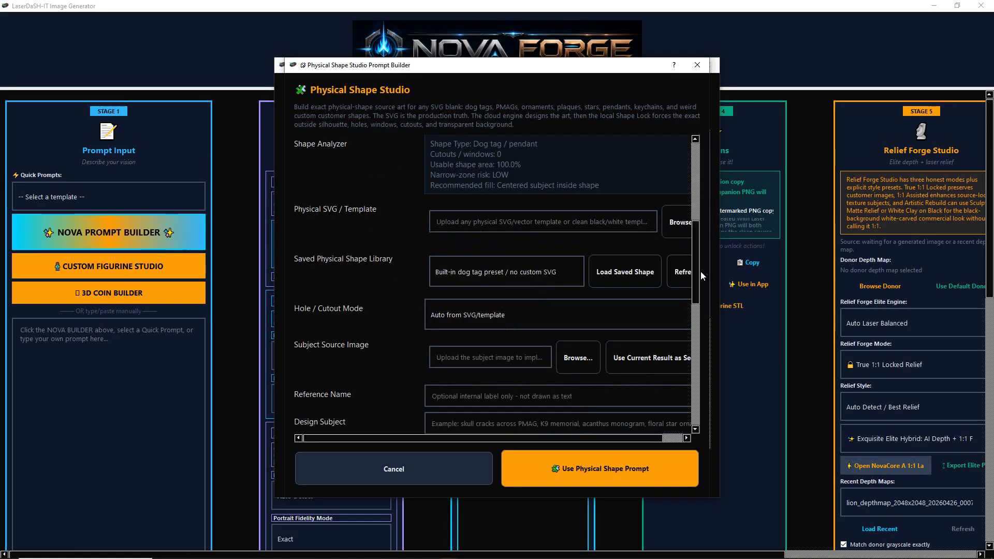
{"action": "left_click", "coordinate": [682, 222]}
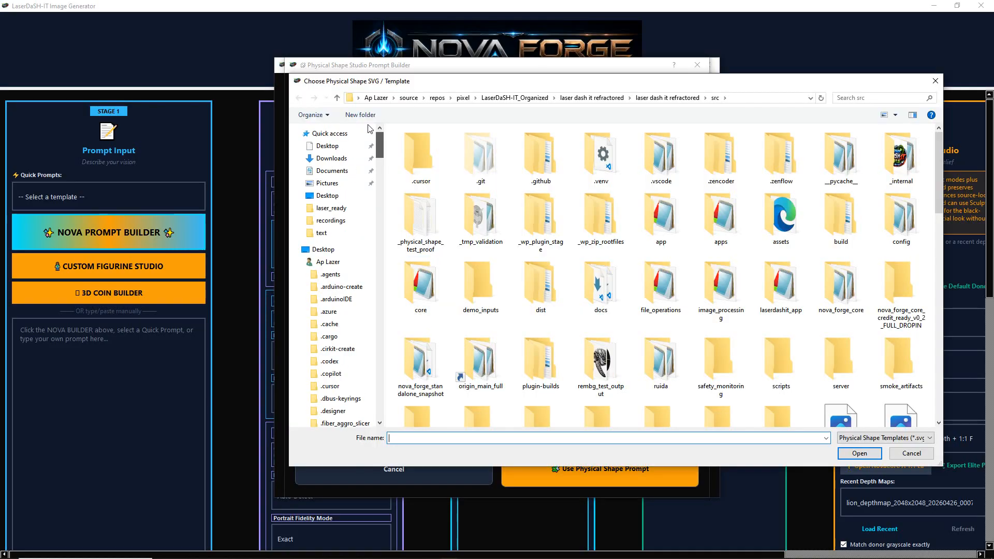
{"action": "left_click", "coordinate": [330, 160]}
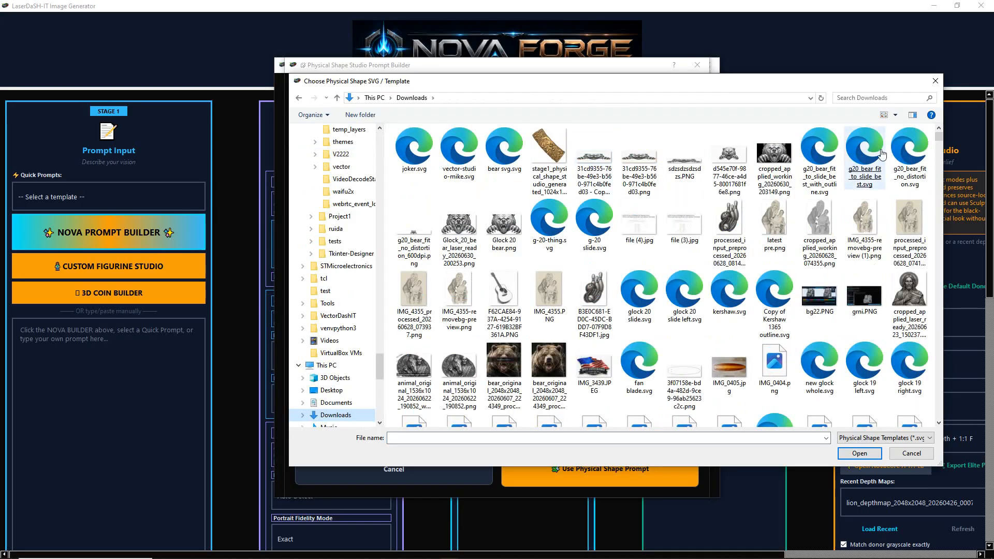
{"action": "left_click", "coordinate": [935, 84]}
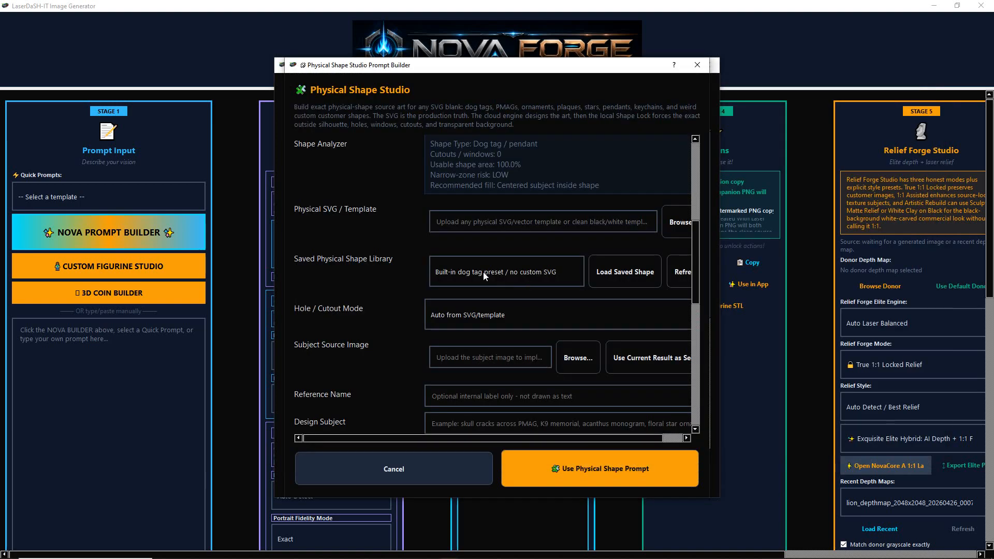
Load the pmag1 (svg) template from the Saved Physical Shape Library
{"action": "left_click", "coordinate": [483, 272]}
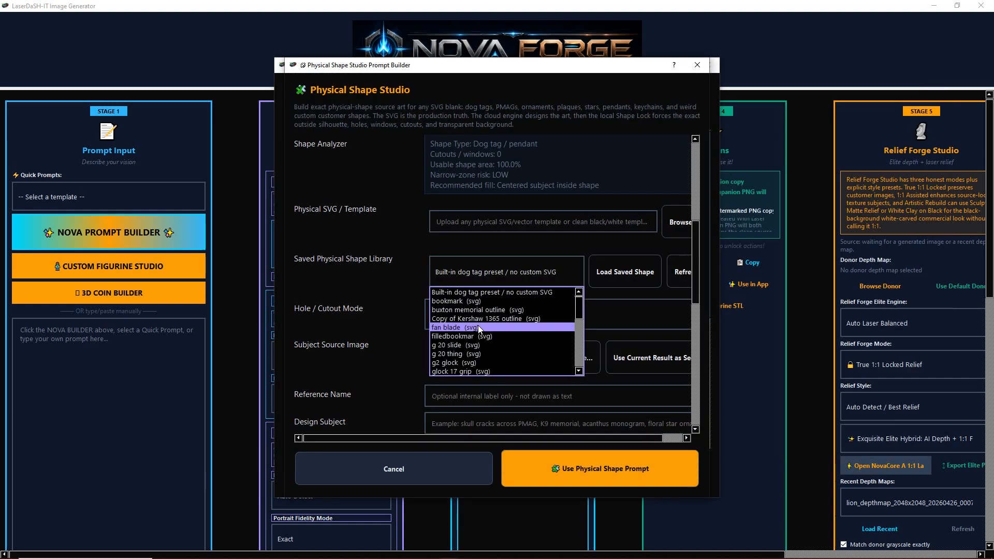
{"action": "scroll", "coordinate": [474, 341], "scroll_direction": "down", "scroll_amount": 1}
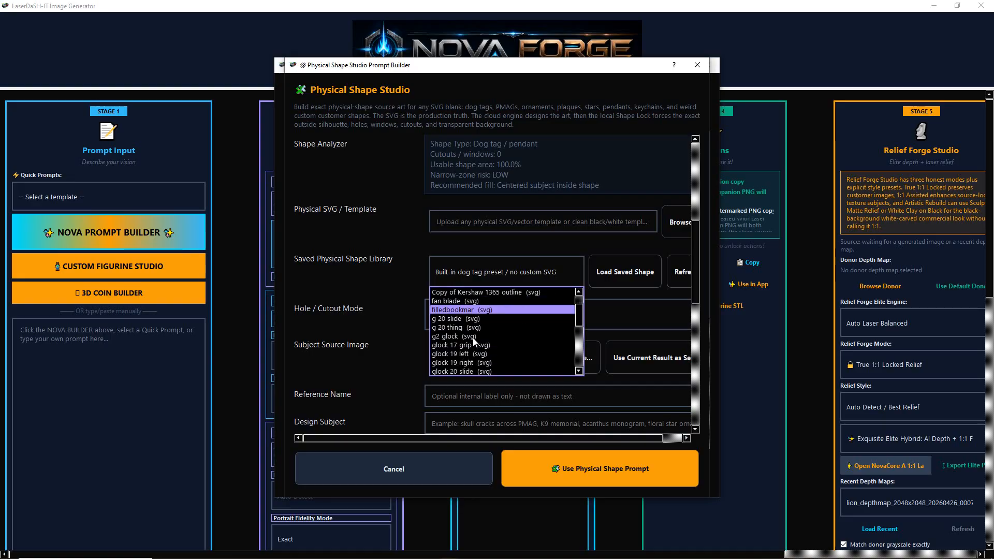
{"action": "scroll", "coordinate": [473, 340], "scroll_direction": "down", "scroll_amount": 5}
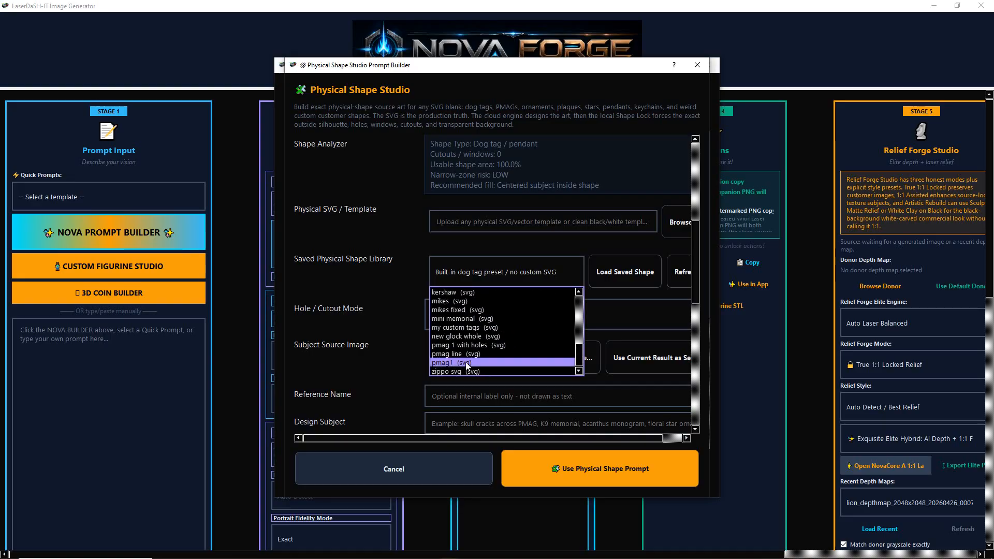
{"action": "left_click", "coordinate": [474, 362]}
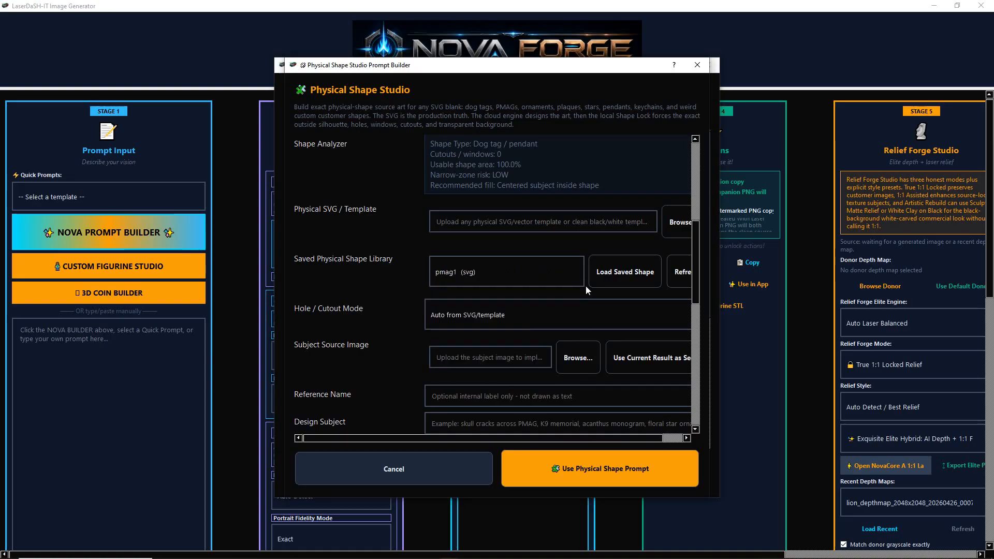
{"action": "left_click", "coordinate": [614, 271]}
{"action": "left_click", "coordinate": [548, 308]}
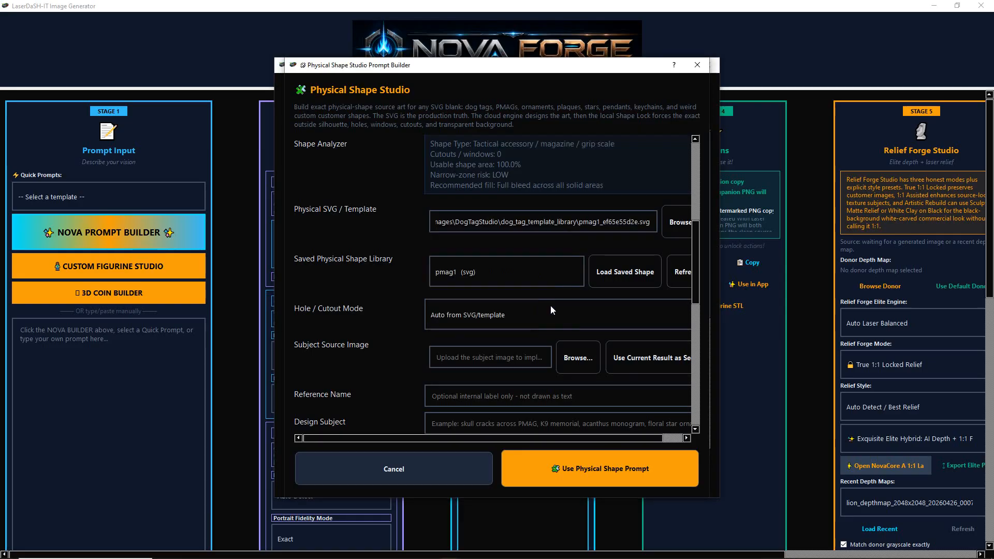
Choose the bear coin image ending in 20260709_112912.png from the text folder as the subject source image
{"action": "left_click", "coordinate": [578, 357]}
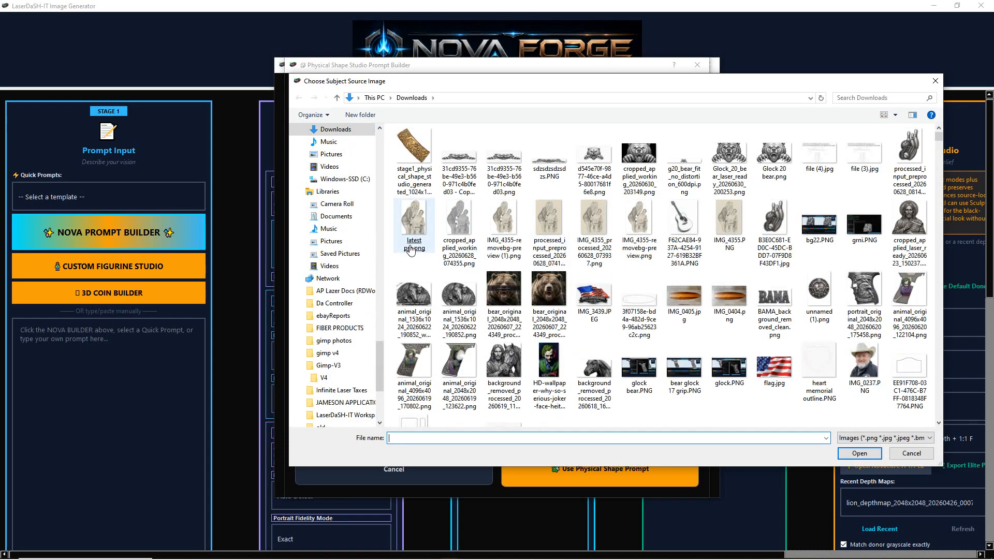
{"action": "left_click_drag", "start_coordinate": [378, 356], "coordinate": [378, 142]}
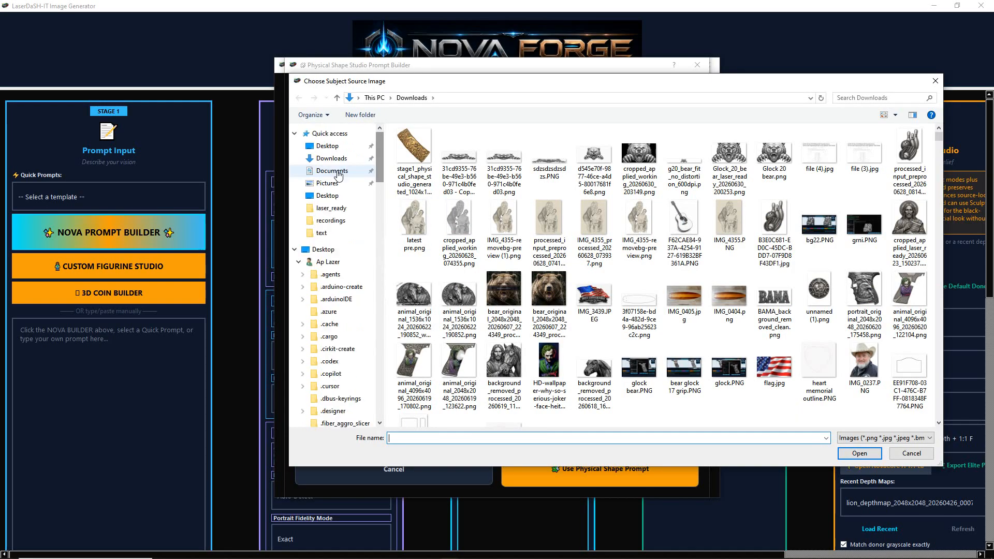
{"action": "left_click", "coordinate": [333, 232]}
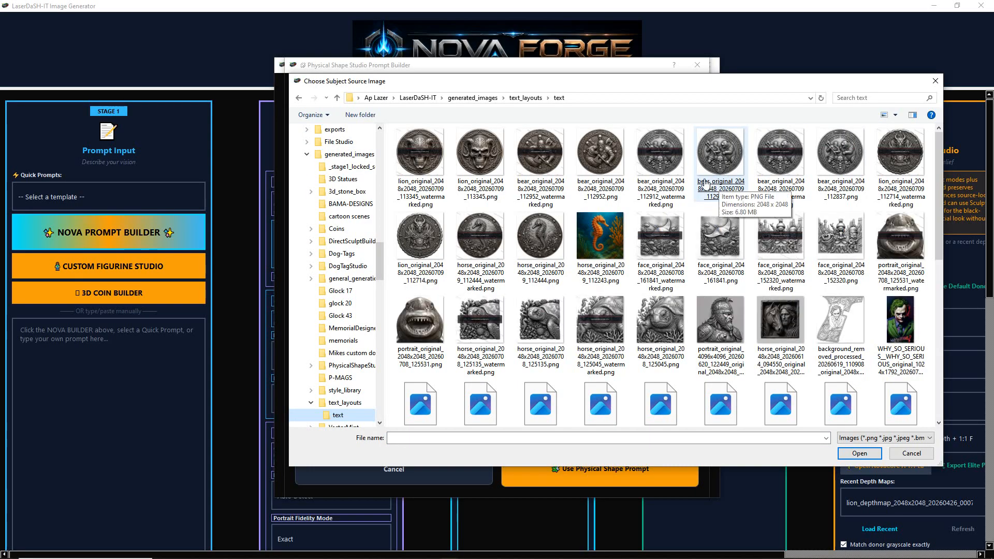
{"action": "double_click", "coordinate": [709, 151]}
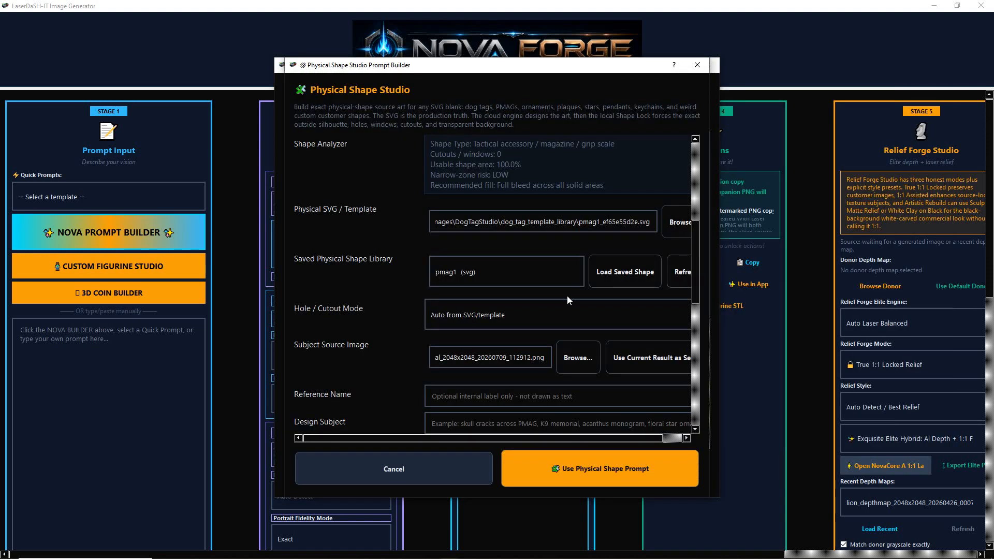
Select Antique Silver as the mockup finish and use the physical shape prompt
{"action": "left_click_drag", "start_coordinate": [697, 247], "coordinate": [717, 337]}
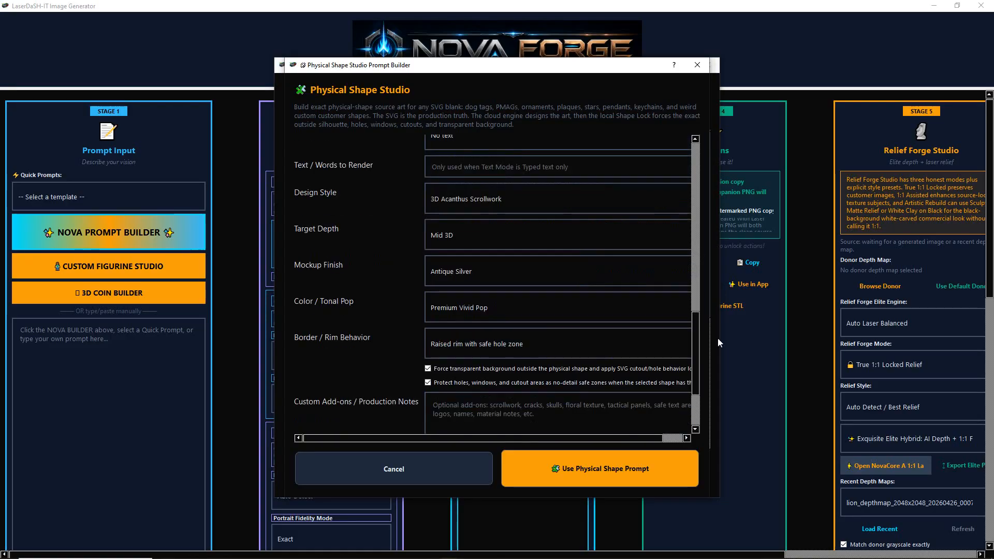
{"action": "left_click", "coordinate": [455, 272]}
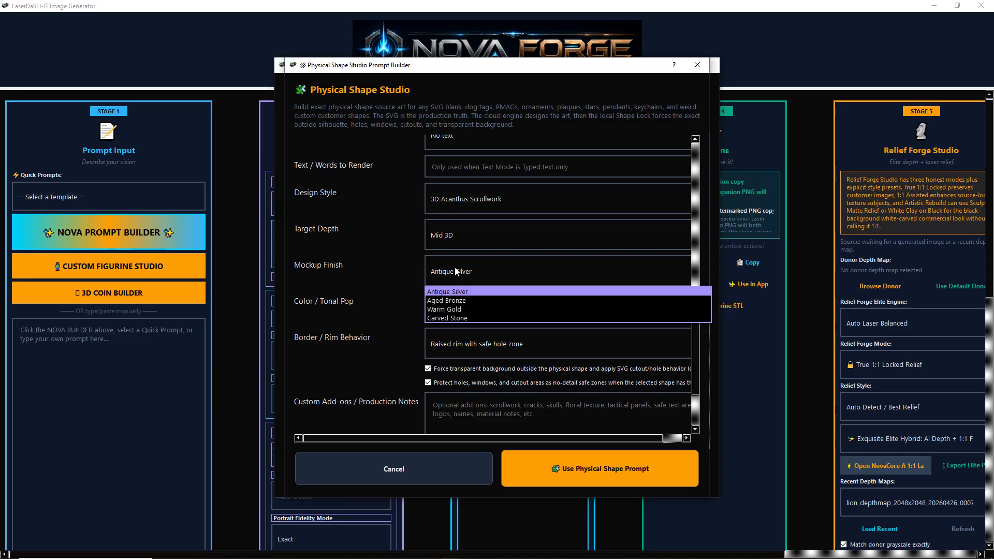
{"action": "left_click", "coordinate": [442, 293]}
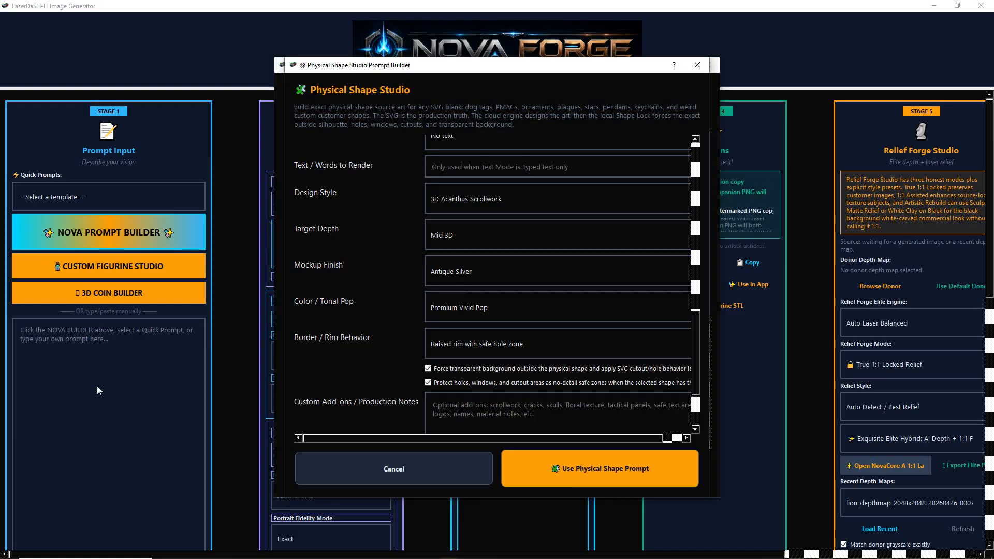
Review the loaded physical shape prompt and generate the image with the NovaCore A render core
{"action": "scroll", "coordinate": [230, 249], "scroll_direction": "down", "scroll_amount": 3}
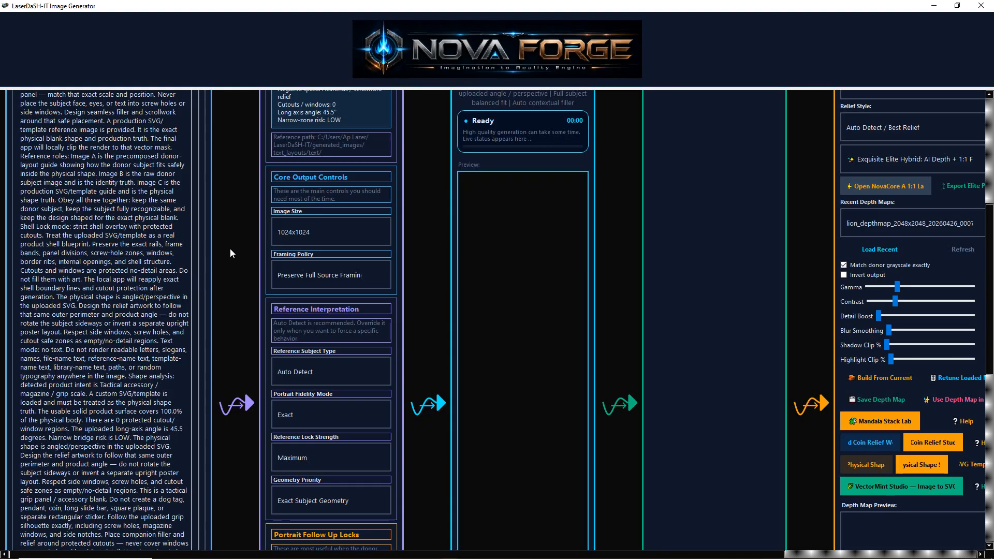
{"action": "scroll", "coordinate": [200, 262], "scroll_direction": "down", "scroll_amount": 5}
{"action": "left_click_drag", "start_coordinate": [198, 262], "coordinate": [238, 171]}
{"action": "scroll", "coordinate": [238, 171], "scroll_direction": "up", "scroll_amount": 7}
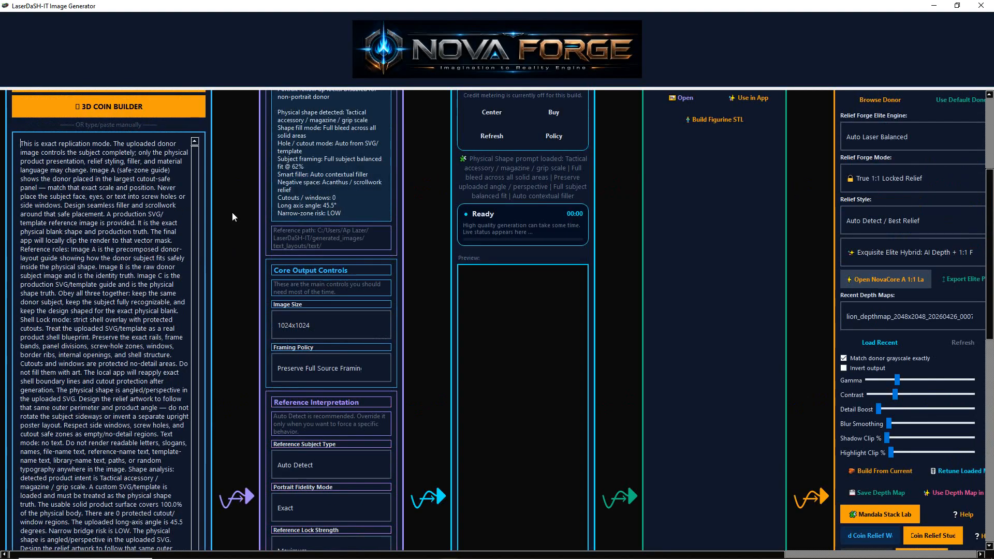
{"action": "scroll", "coordinate": [232, 217], "scroll_direction": "up", "scroll_amount": 4}
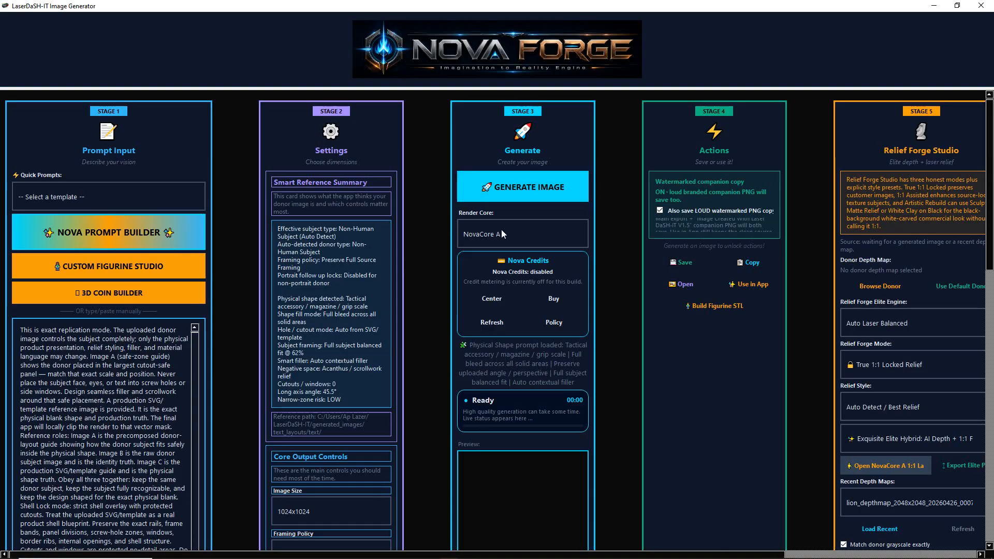
{"action": "left_click", "coordinate": [502, 190]}
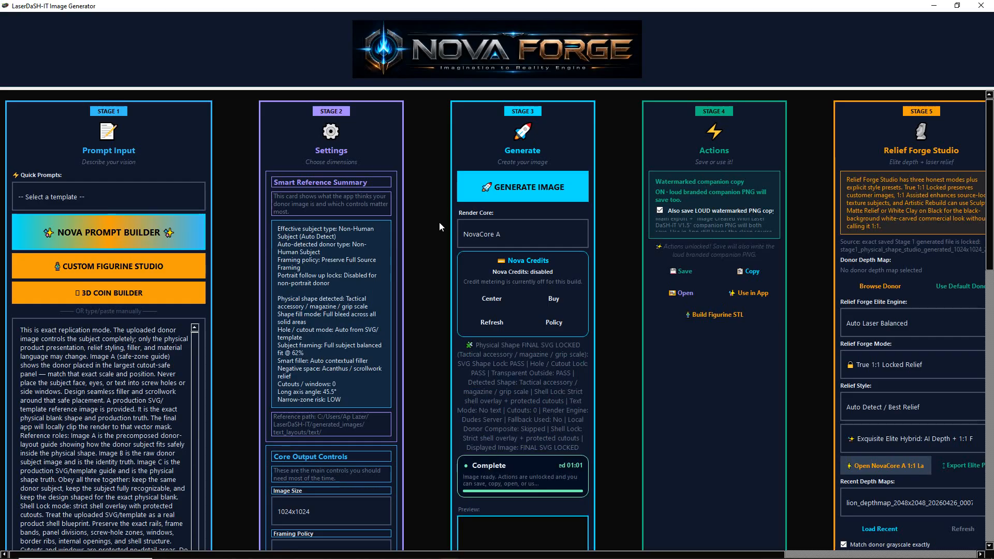
Examine the generated magazine relief in the enlarged preview, and save the image
{"action": "scroll", "coordinate": [436, 310], "scroll_direction": "down", "scroll_amount": 5}
{"action": "scroll", "coordinate": [531, 339], "scroll_direction": "down", "scroll_amount": 3}
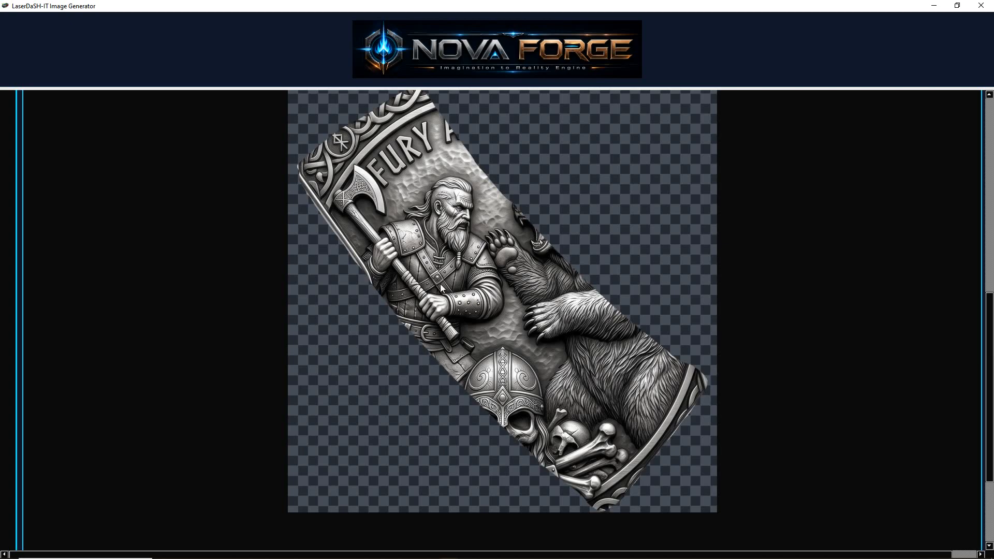
{"action": "left_click", "coordinate": [584, 350]}
{"action": "scroll", "coordinate": [629, 321], "scroll_direction": "up", "scroll_amount": 3}
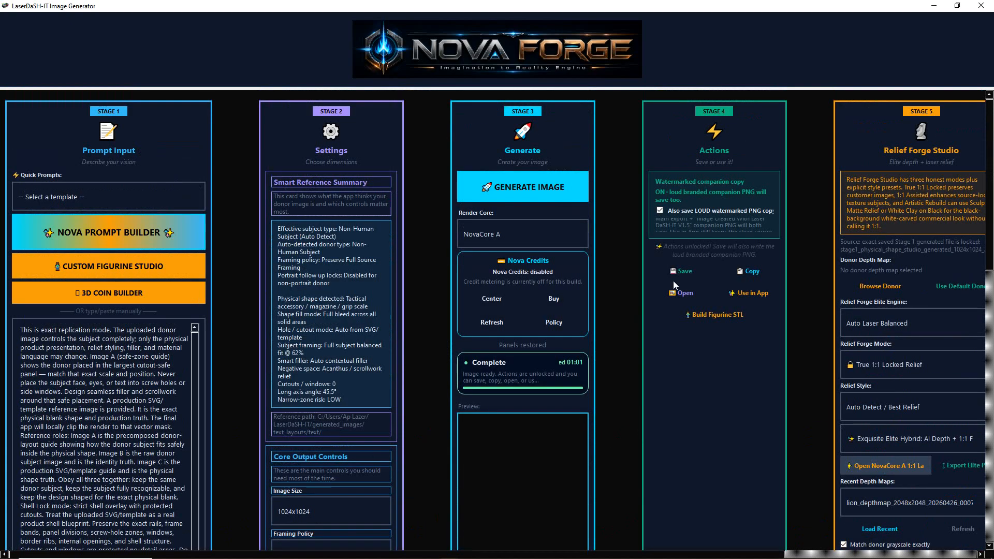
{"action": "left_click", "coordinate": [678, 273]}
{"action": "left_click", "coordinate": [647, 366]}
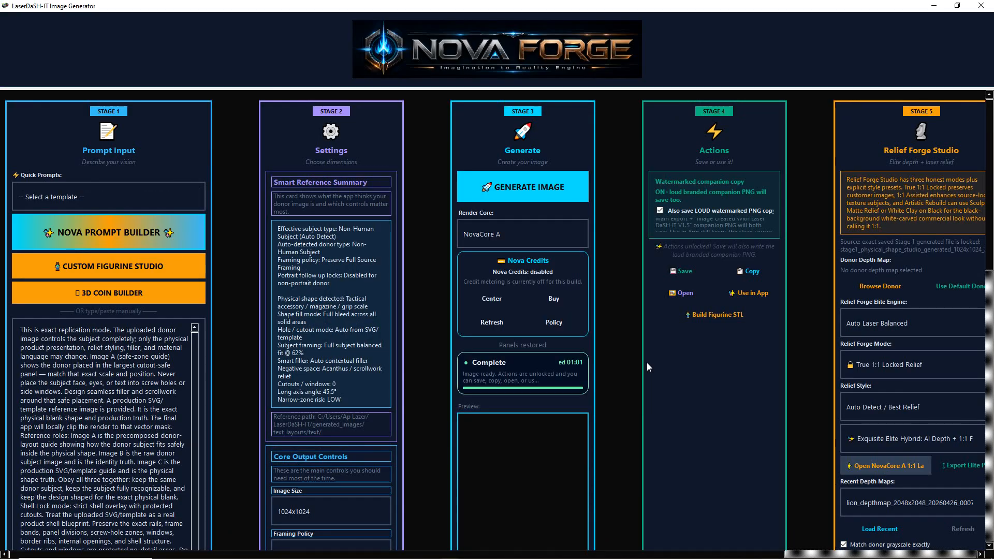
Open the Physical Shape Studio prompt builder and set Shape Intent to Auto detect and Negative Space Treatment to Acanthus / scrollwork relief
{"action": "left_click", "coordinate": [103, 241]}
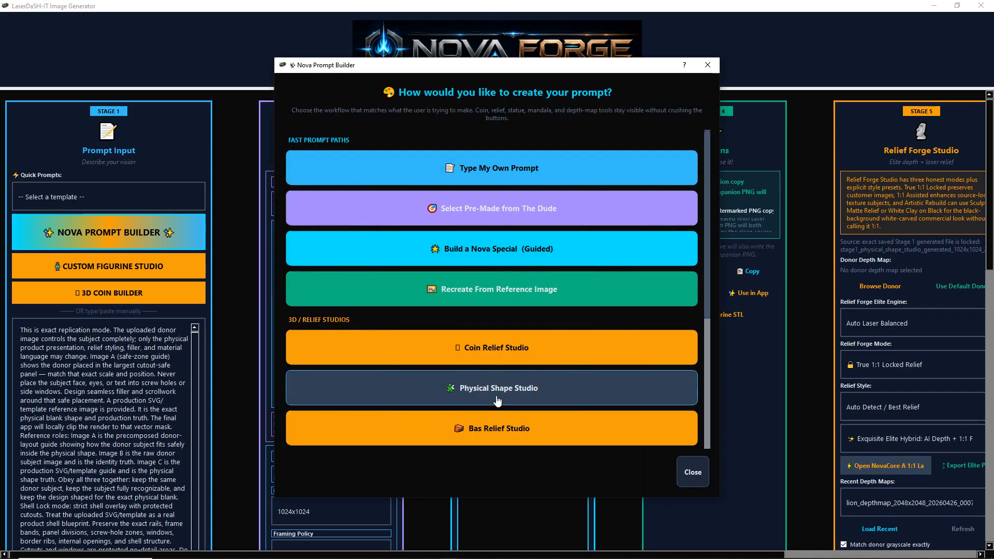
{"action": "left_click", "coordinate": [498, 399]}
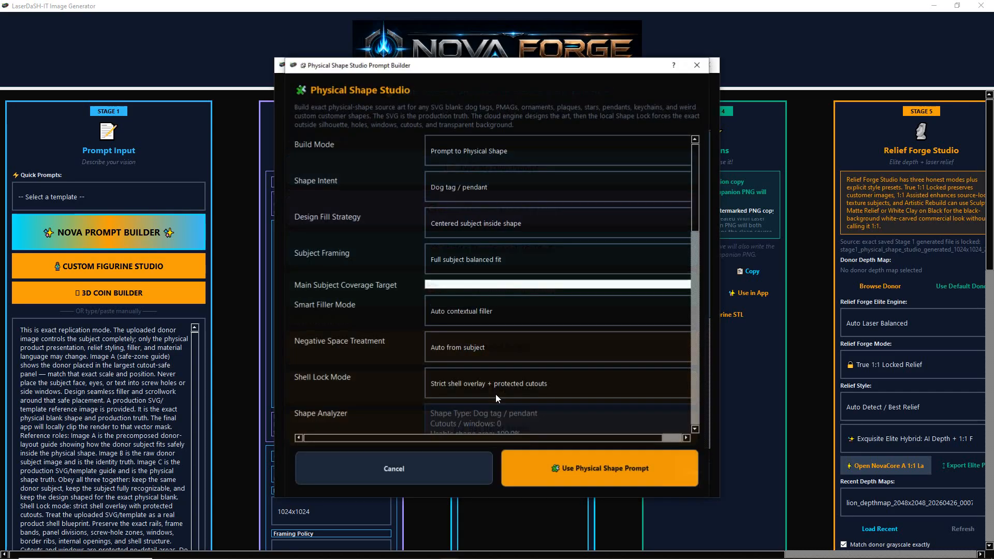
{"action": "left_click", "coordinate": [481, 192]}
{"action": "left_click", "coordinate": [468, 204]}
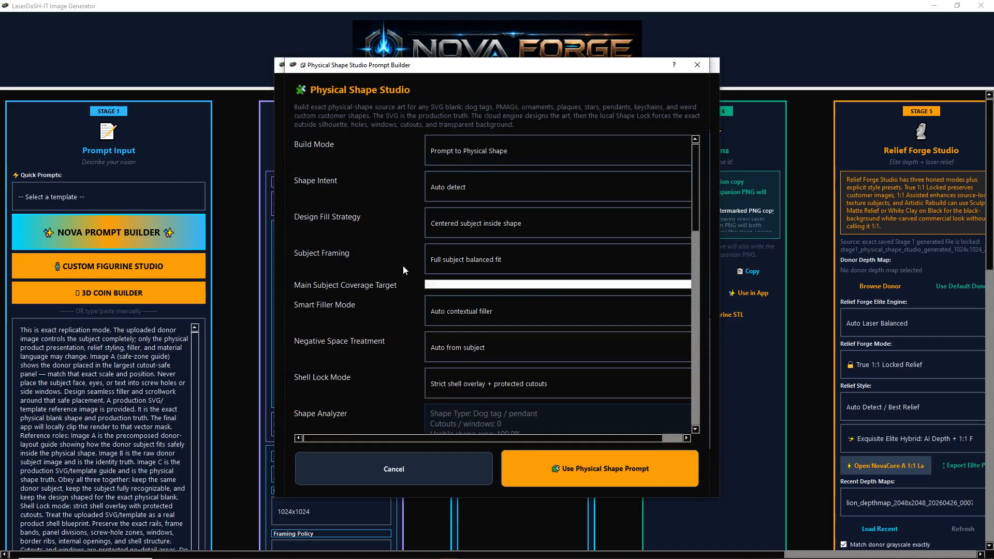
{"action": "scroll", "coordinate": [403, 266], "scroll_direction": "down", "scroll_amount": 3}
{"action": "left_click", "coordinate": [446, 257]}
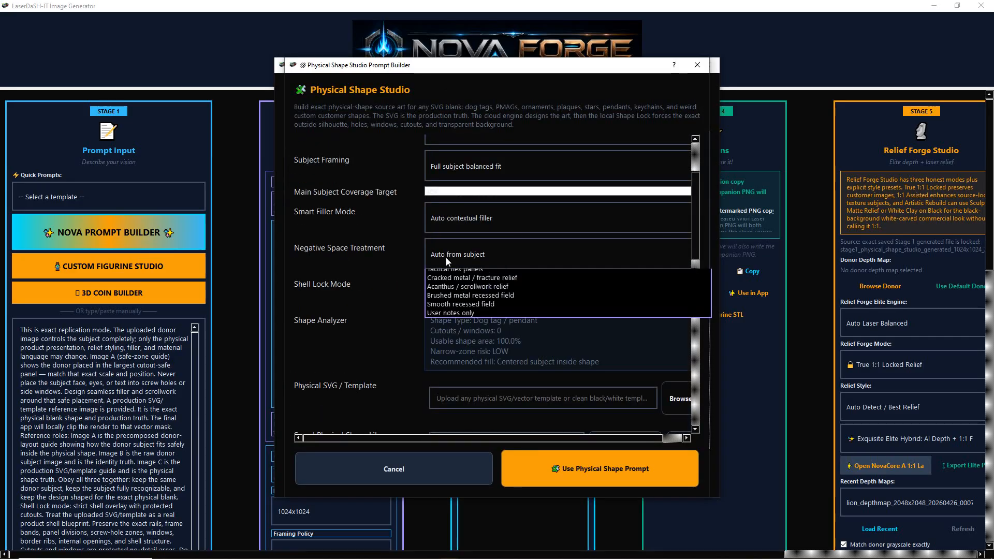
{"action": "left_click", "coordinate": [459, 310]}
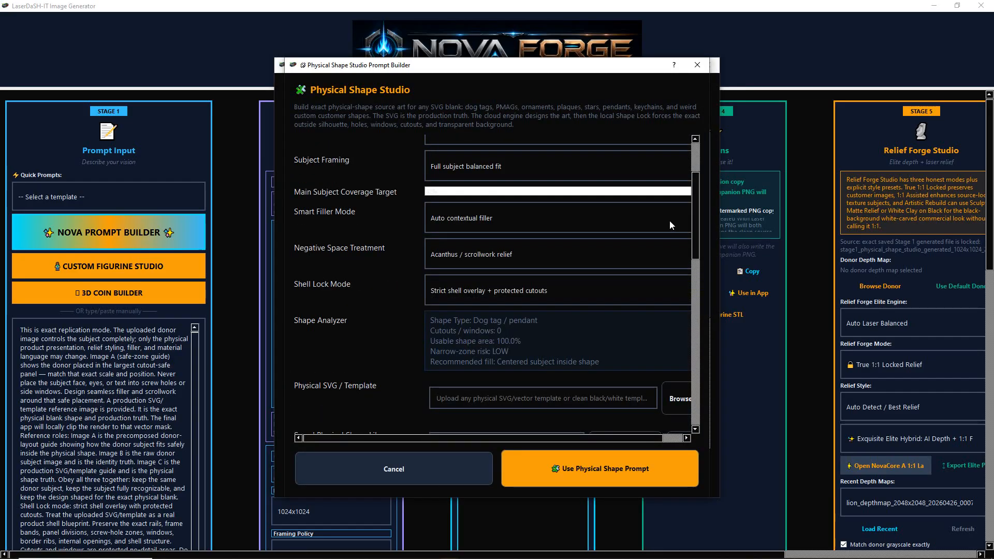
Choose the pmag1 (svg) shape from the Saved Physical Shape Library
{"action": "left_click_drag", "start_coordinate": [697, 189], "coordinate": [721, 248]}
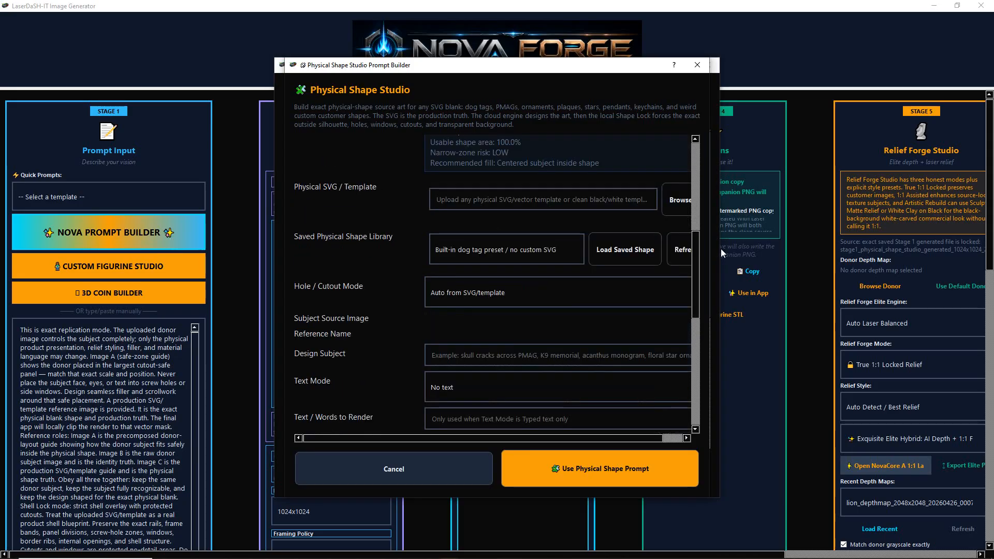
{"action": "left_click", "coordinate": [488, 250]}
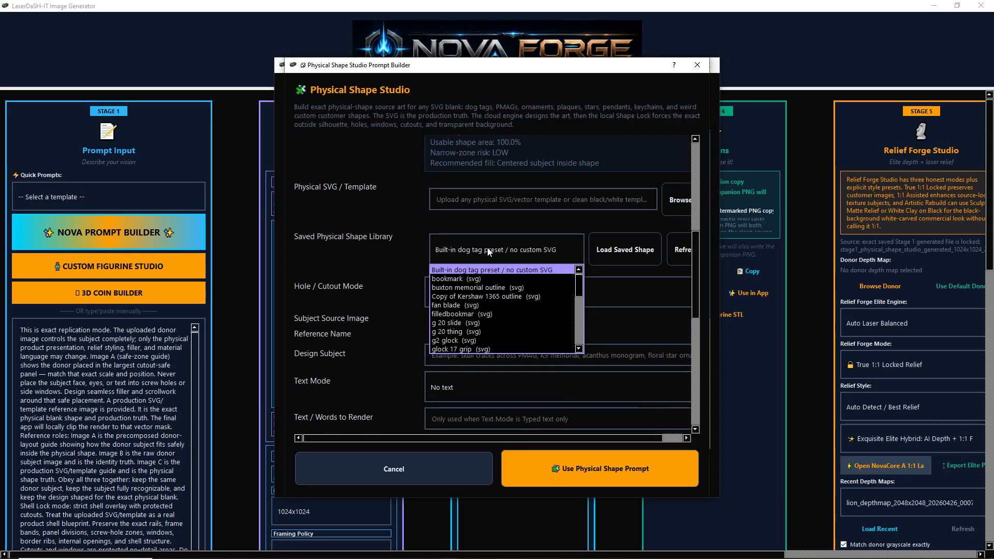
{"action": "scroll", "coordinate": [493, 329], "scroll_direction": "down", "scroll_amount": 5}
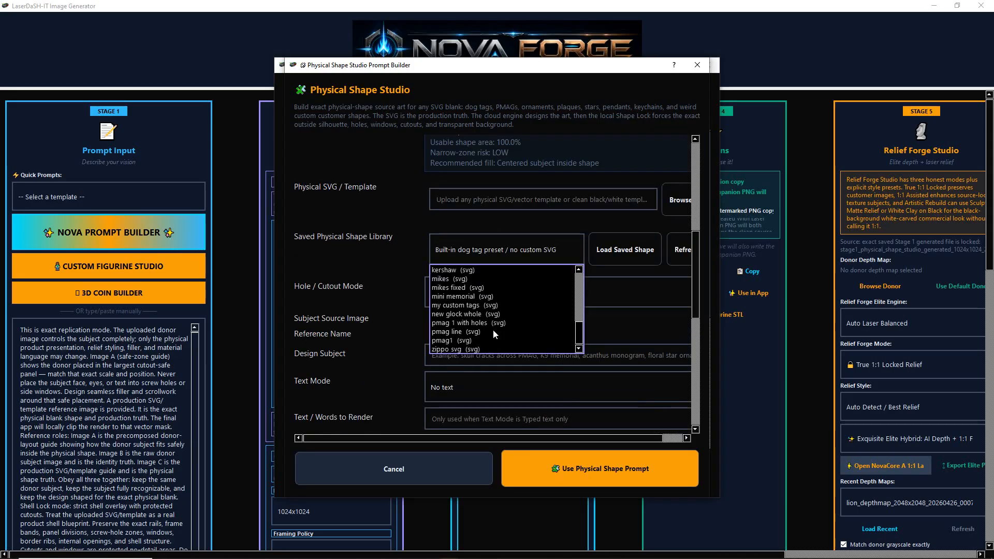
{"action": "left_click", "coordinate": [465, 337]}
Enter "make a badass zombie holding an AR15, highly detailed" as the Design Subject
{"action": "left_click", "coordinate": [471, 357]}
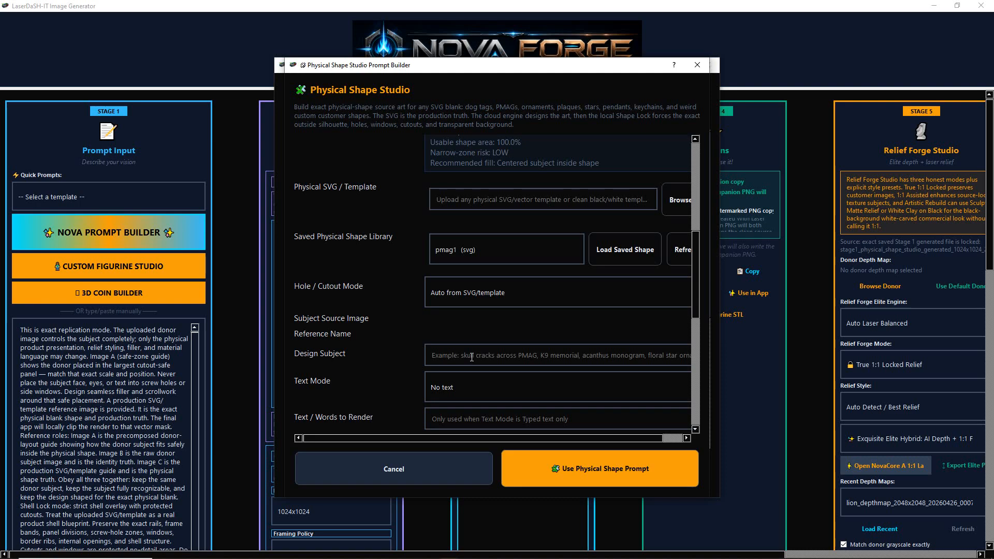
{"action": "type", "text": "make"}
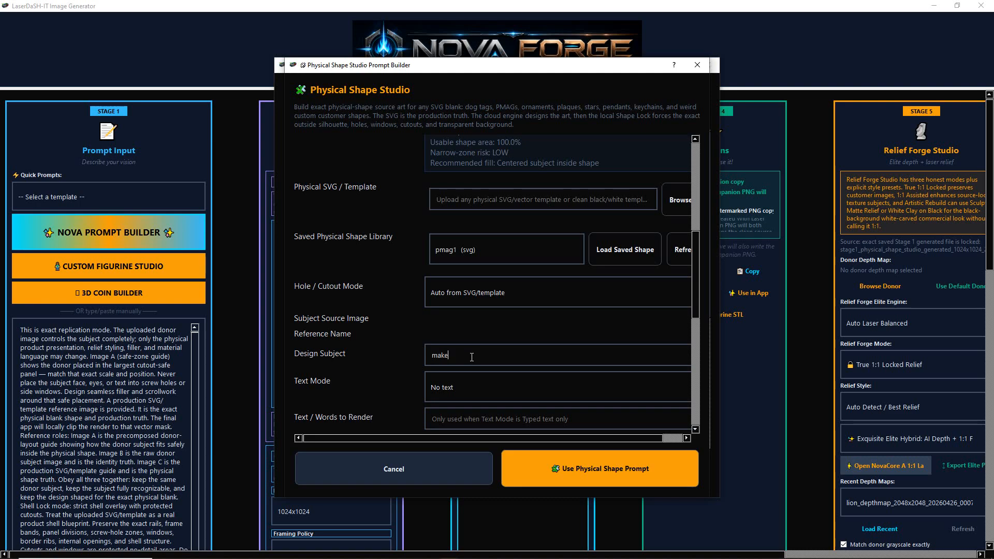
{"action": "type", "text": " a badass "}
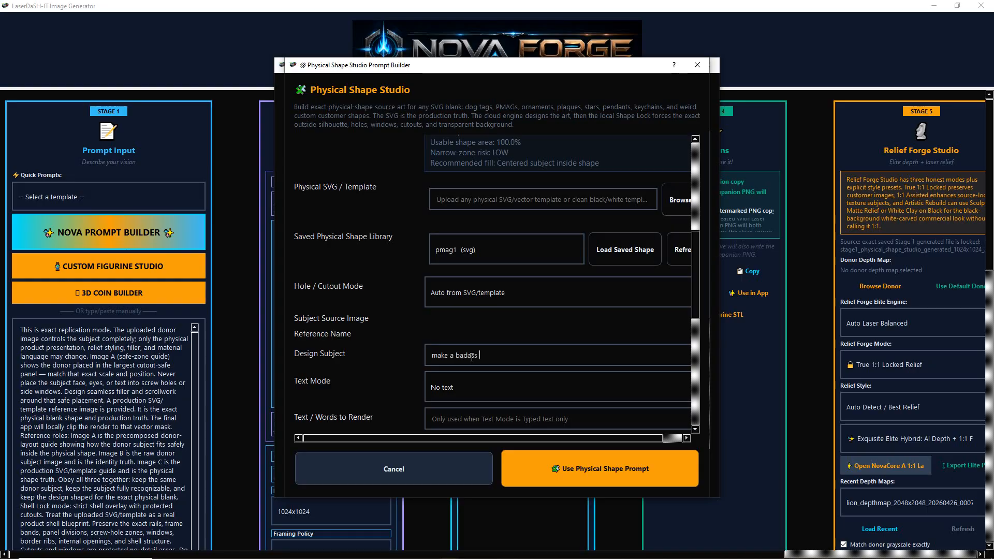
{"action": "type", "text": "zombie hold"}
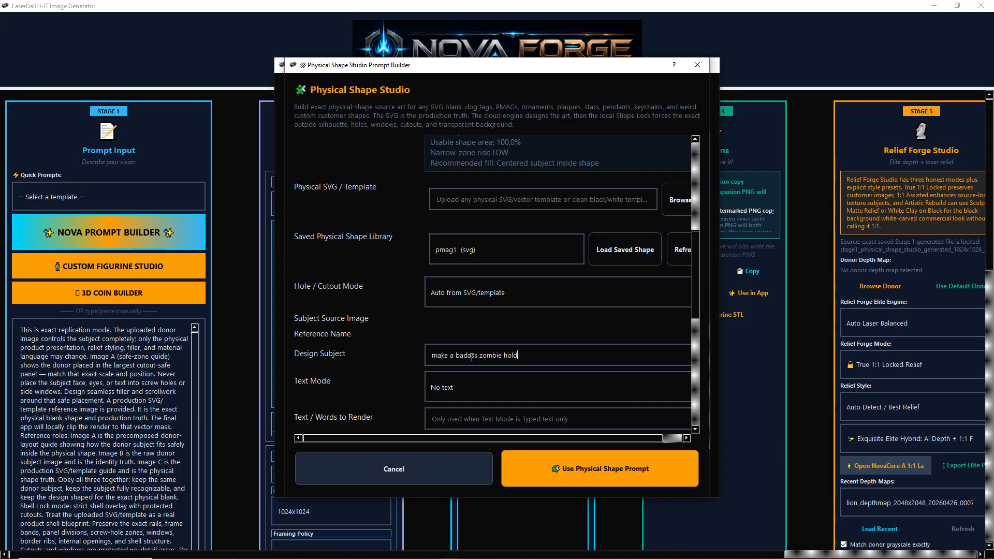
{"action": "type", "text": "ing an"}
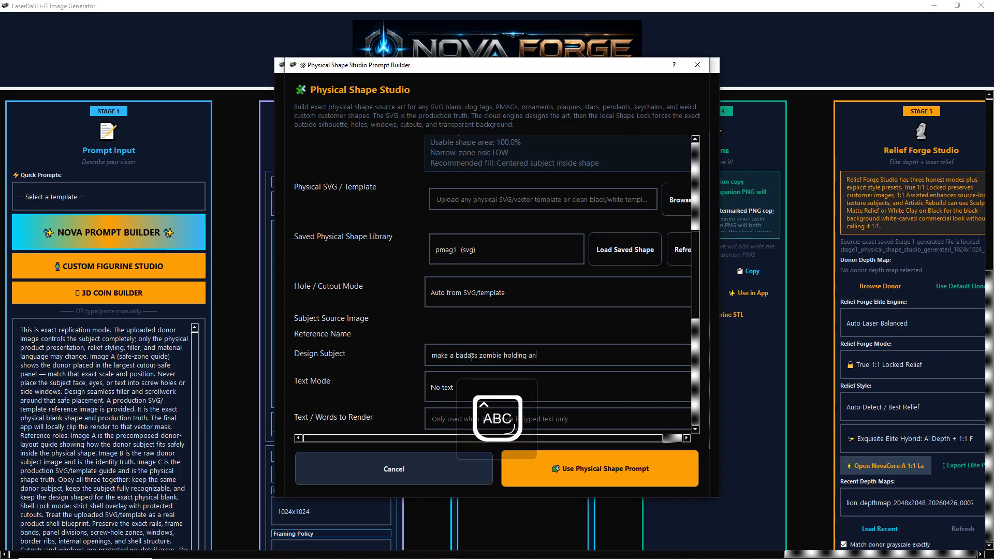
{"action": "type", "text": "R"}
{"action": "key", "text": "BackSpace"}
{"action": "key", "text": "BackSpace"}
{"action": "type", "text": "M"}
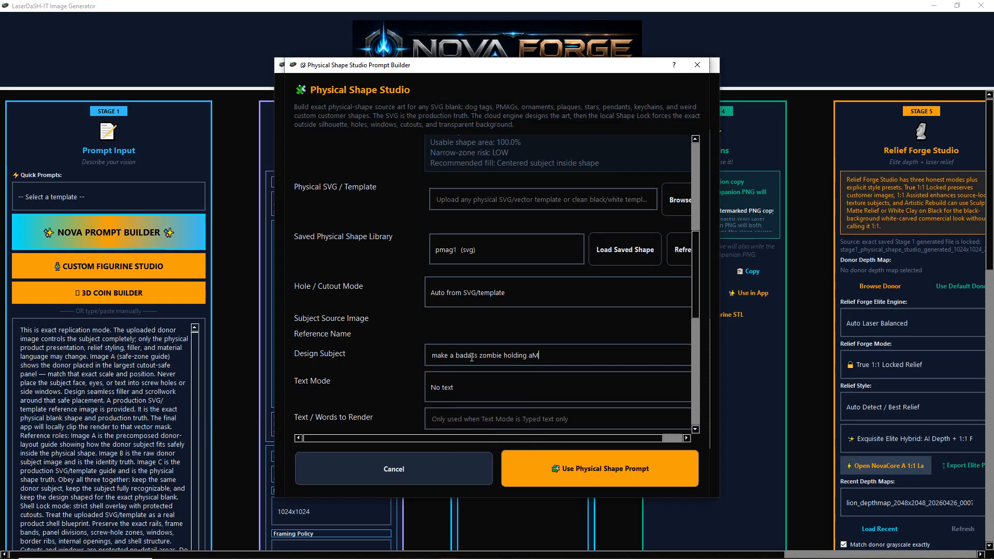
{"action": "key", "text": "BackSpace"}
{"action": "key", "text": "Caps_Lock"}
{"action": "type", "text": "n"}
{"action": "key", "text": "Caps_Lock"}
{"action": "type", "text": "AR"}
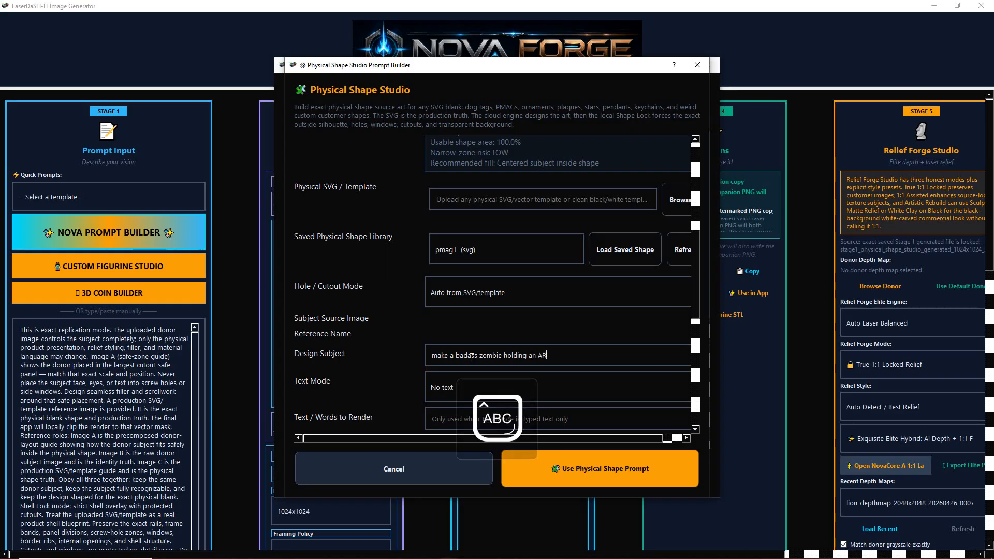
{"action": "type", "text": "15"}
{"action": "key", "text": "Caps_Lock"}
{"action": "type", "text": ", highl"}
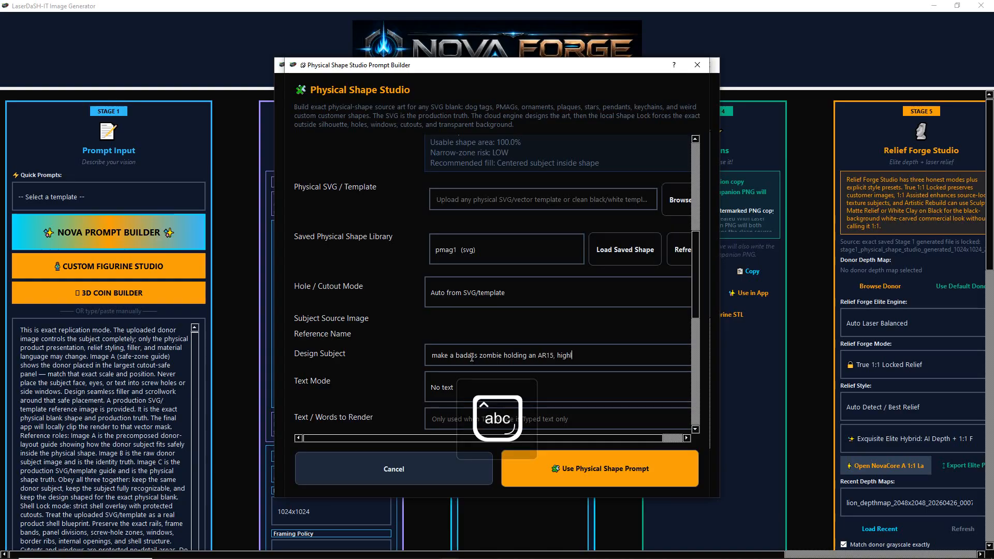
{"action": "type", "text": "y detaile"}
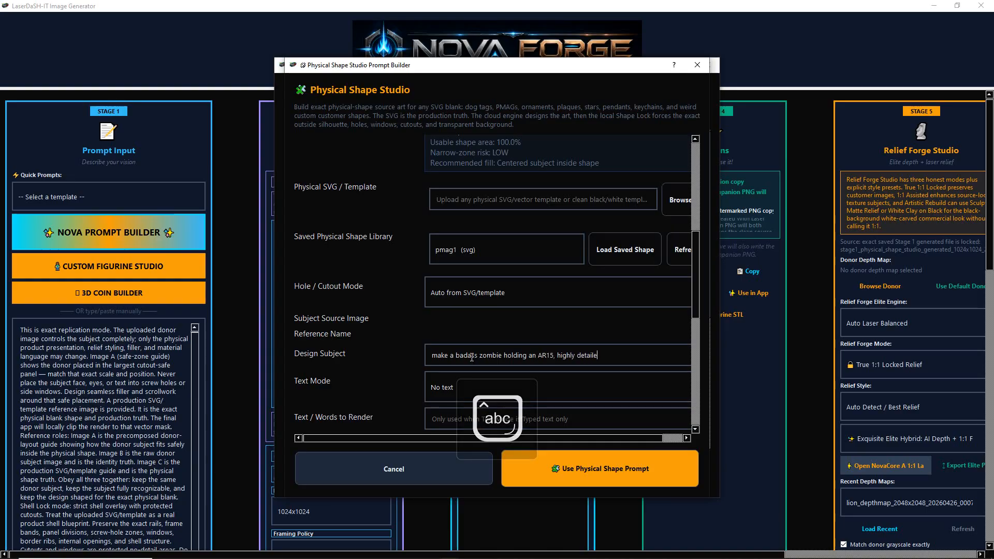
{"action": "type", "text": "d"}
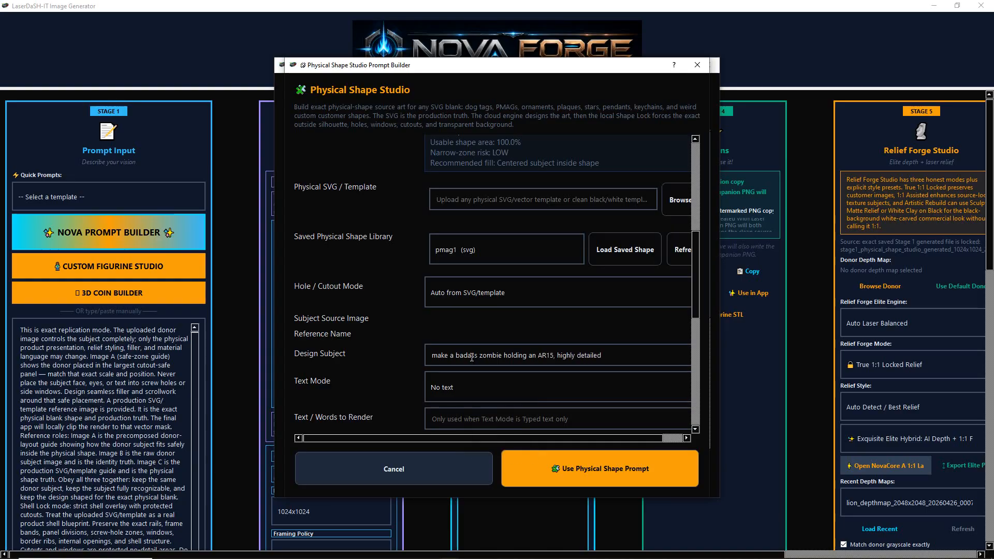
Load the saved pmag1 shape and generate the image from the resulting physical shape prompt
{"action": "left_click", "coordinate": [607, 251]}
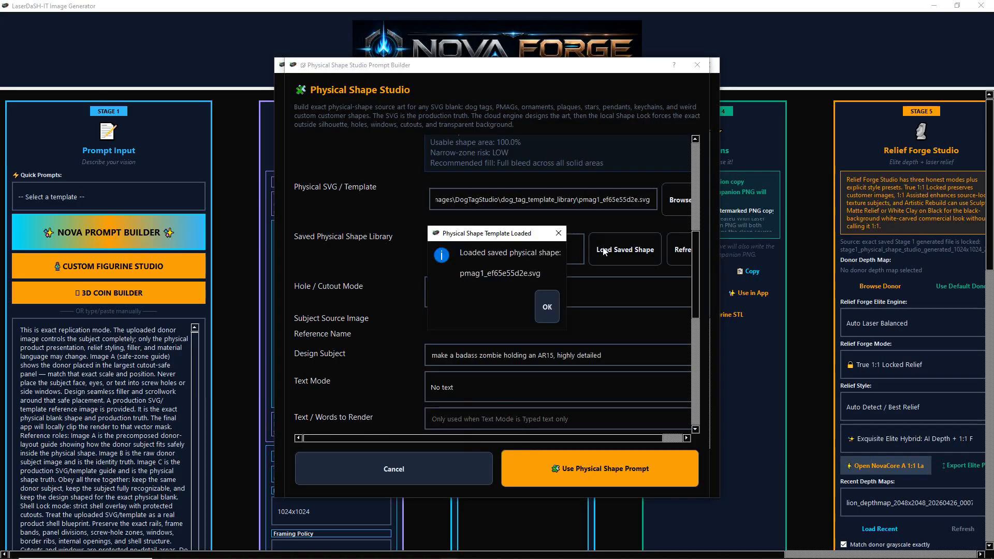
{"action": "left_click", "coordinate": [556, 312]}
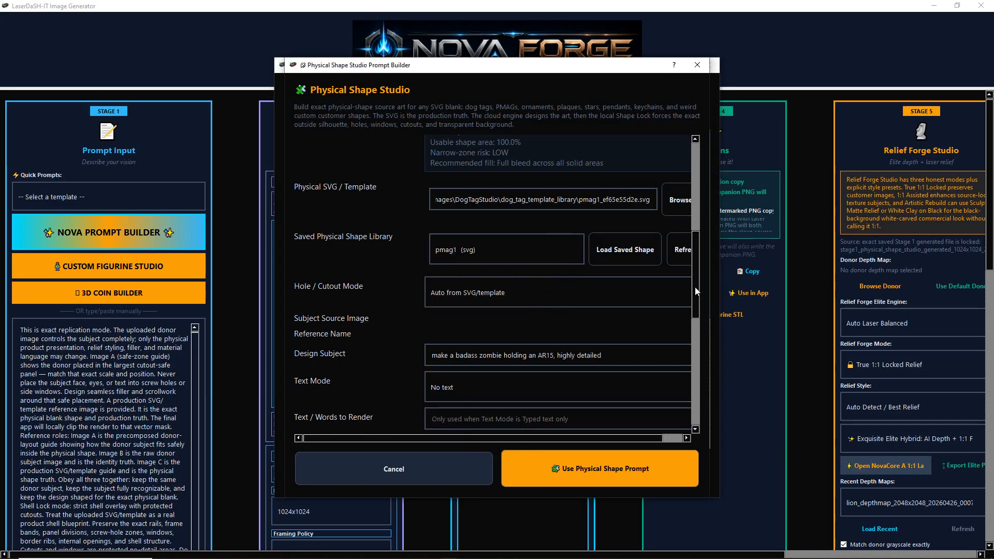
{"action": "left_click_drag", "start_coordinate": [695, 286], "coordinate": [712, 396]}
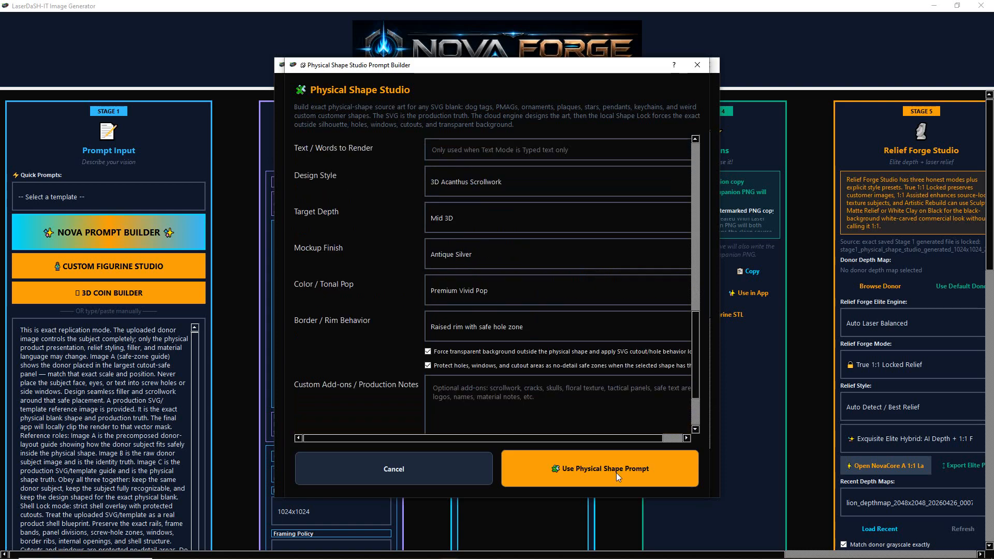
{"action": "left_click", "coordinate": [587, 467]}
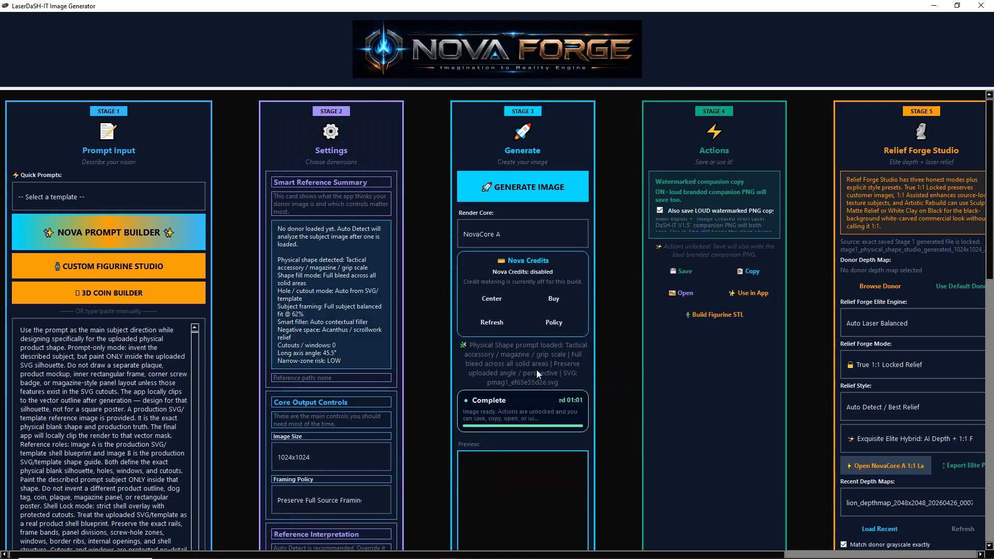
{"action": "left_click", "coordinate": [506, 185]}
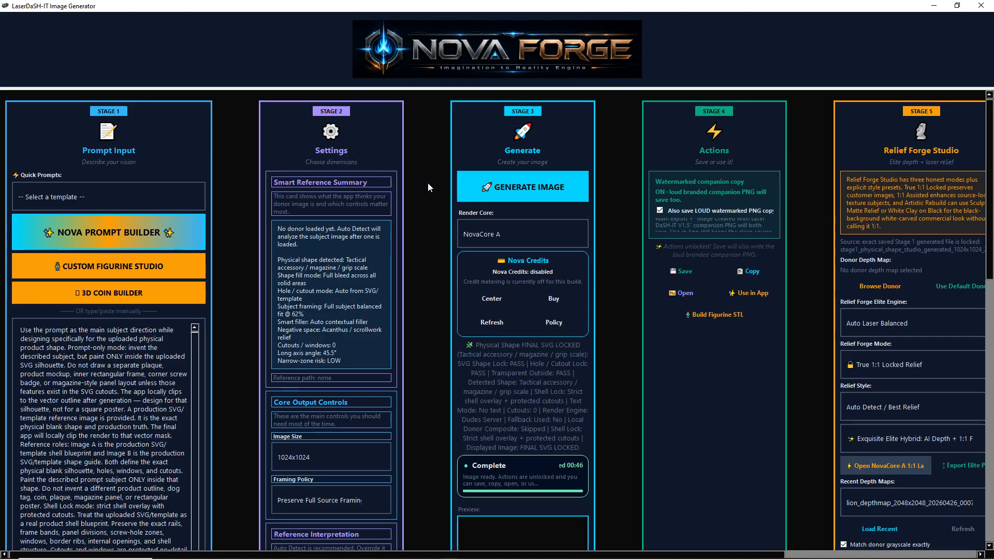
View the generated zombie magazine relief enlarged and save the image
{"action": "scroll", "coordinate": [522, 268], "scroll_direction": "down", "scroll_amount": 8}
{"action": "left_click", "coordinate": [522, 269]}
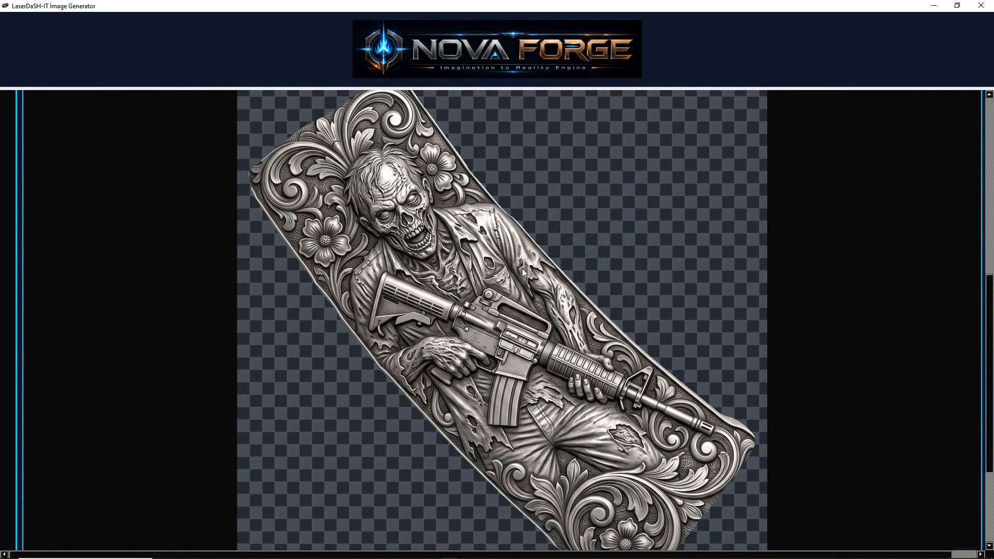
{"action": "scroll", "coordinate": [522, 268], "scroll_direction": "down", "scroll_amount": 2}
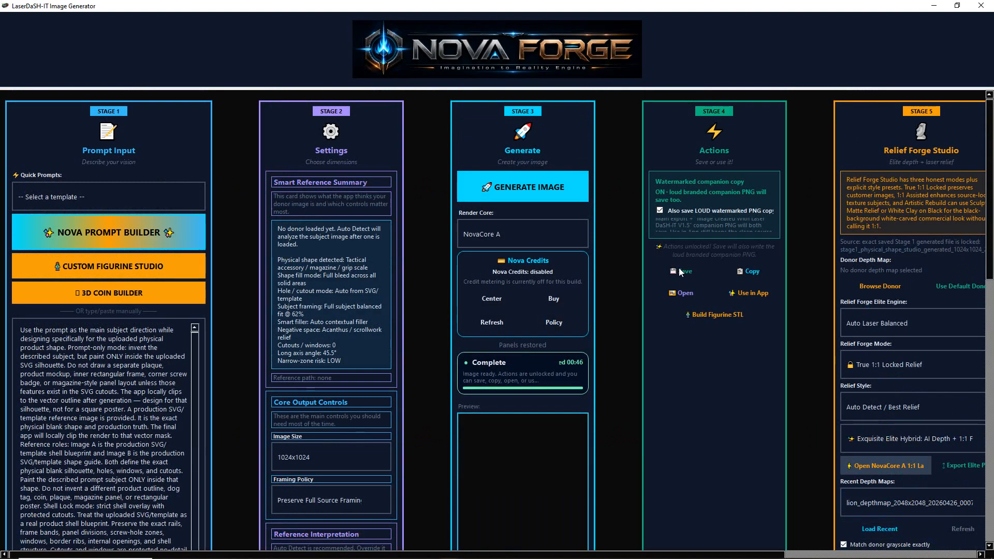
{"action": "left_click", "coordinate": [680, 271]}
{"action": "left_click", "coordinate": [644, 374]}
Examine the zombie relief's detail and its fit to the magazine outline in the enlarged preview
{"action": "scroll", "coordinate": [609, 349], "scroll_direction": "down", "scroll_amount": 5}
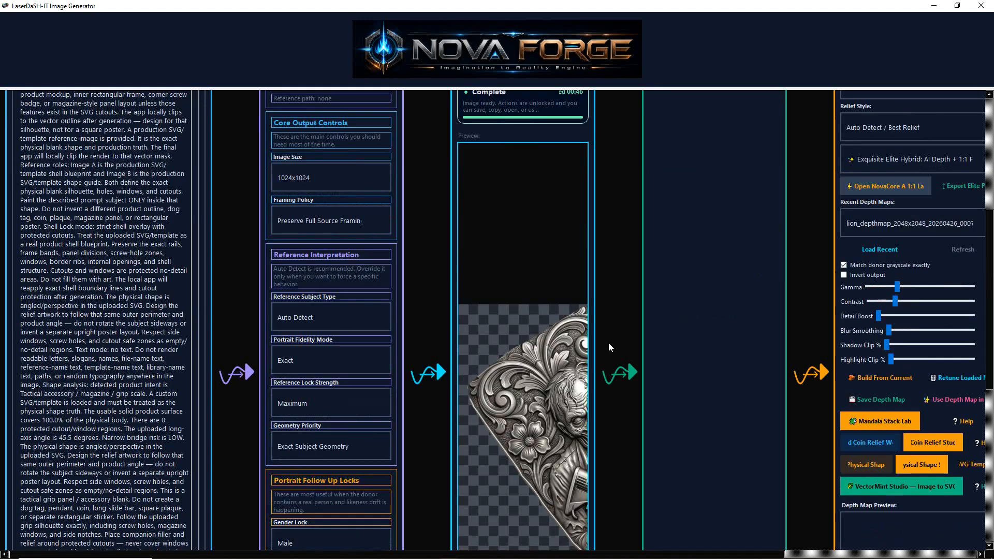
{"action": "left_click", "coordinate": [509, 405]}
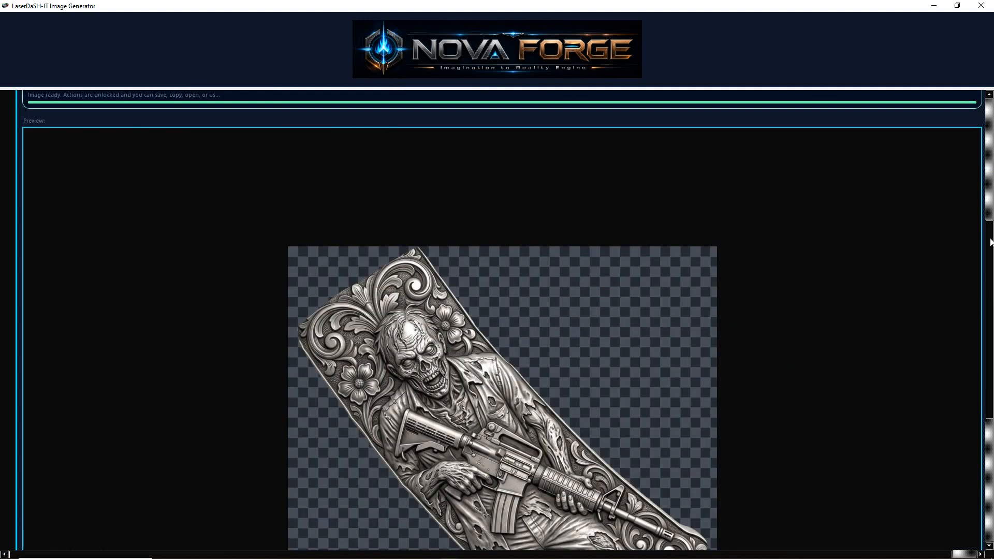
{"action": "scroll", "coordinate": [593, 240], "scroll_direction": "down", "scroll_amount": 3}
{"action": "scroll", "coordinate": [592, 238], "scroll_direction": "up", "scroll_amount": 4}
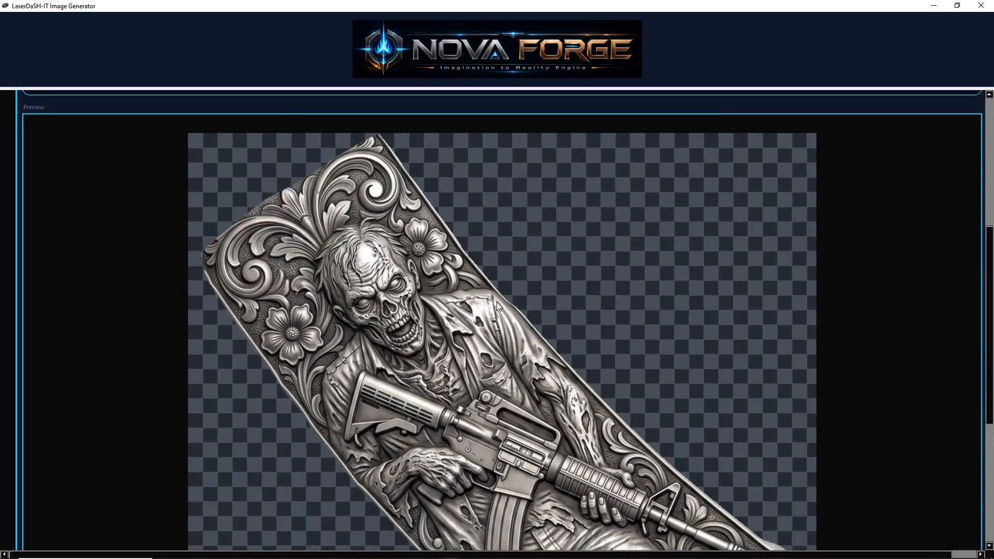
{"action": "scroll", "coordinate": [496, 302], "scroll_direction": "up", "scroll_amount": 3}
{"action": "scroll", "coordinate": [652, 337], "scroll_direction": "down", "scroll_amount": 1}
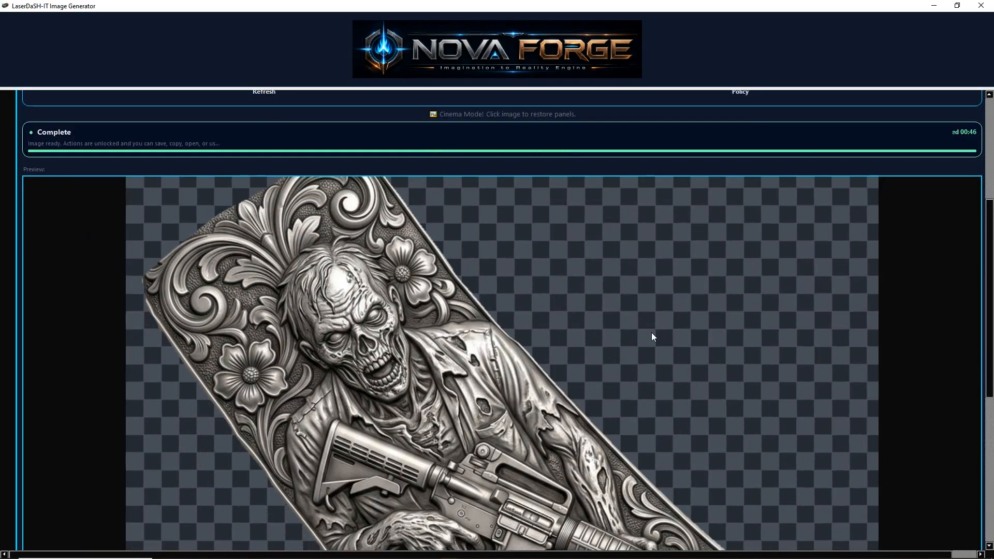
{"action": "scroll", "coordinate": [502, 321], "scroll_direction": "down", "scroll_amount": 9}
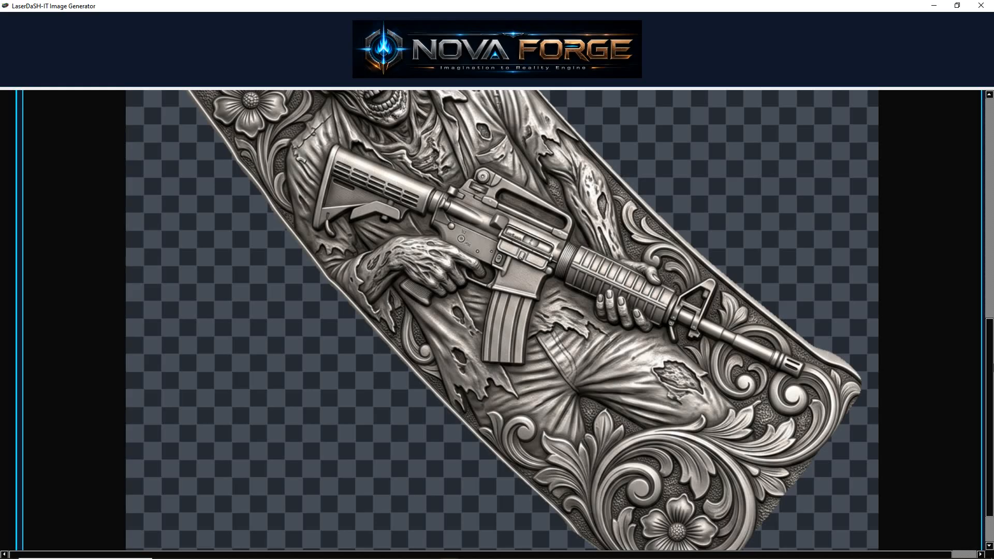
{"action": "scroll", "coordinate": [641, 293], "scroll_direction": "up", "scroll_amount": 5}
{"action": "double_click", "coordinate": [641, 289]}
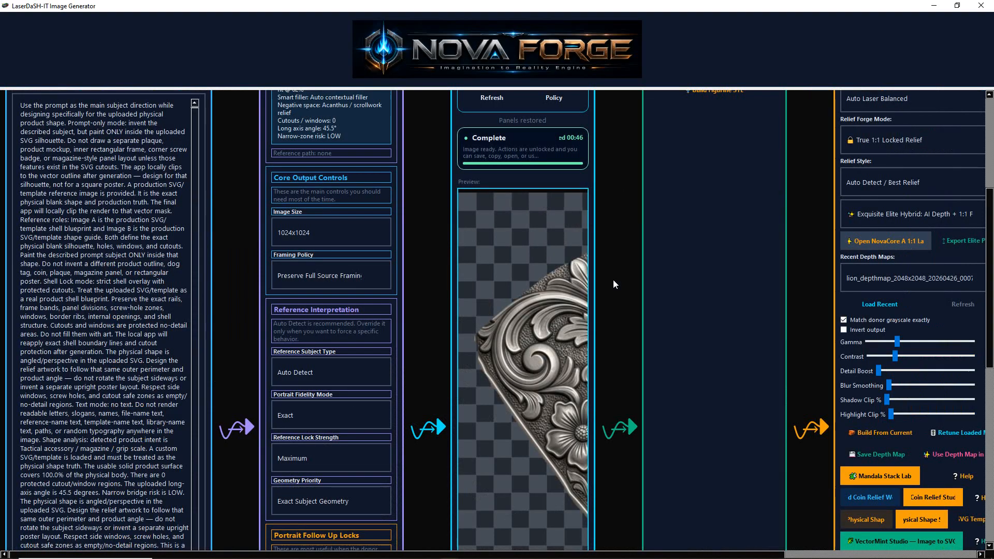
Send the zombie image to Laser DaSH-IT and lock the setup with Painted Ceramic Tile, the 1.5in lens and 285 DPI
{"action": "scroll", "coordinate": [614, 277], "scroll_direction": "up", "scroll_amount": 7}
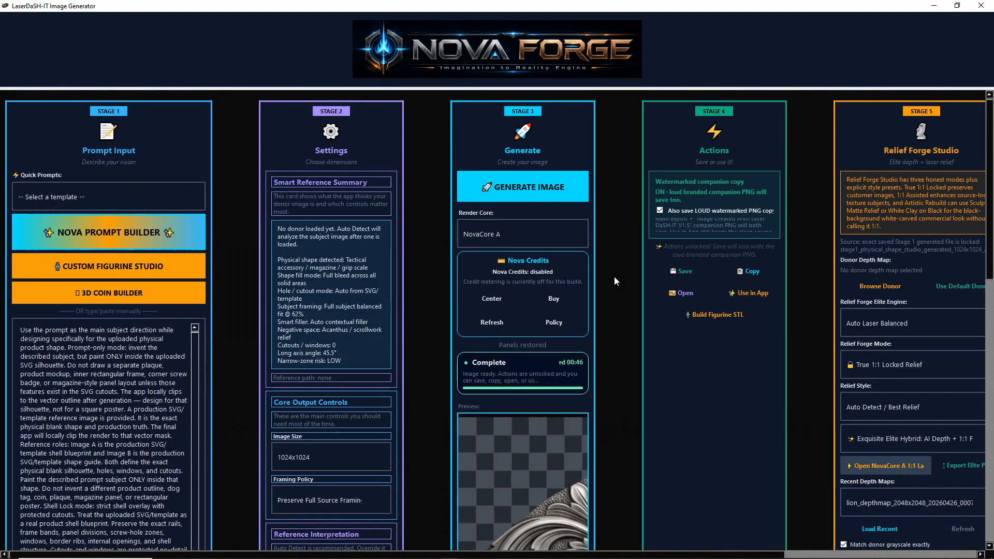
{"action": "left_click", "coordinate": [746, 292]}
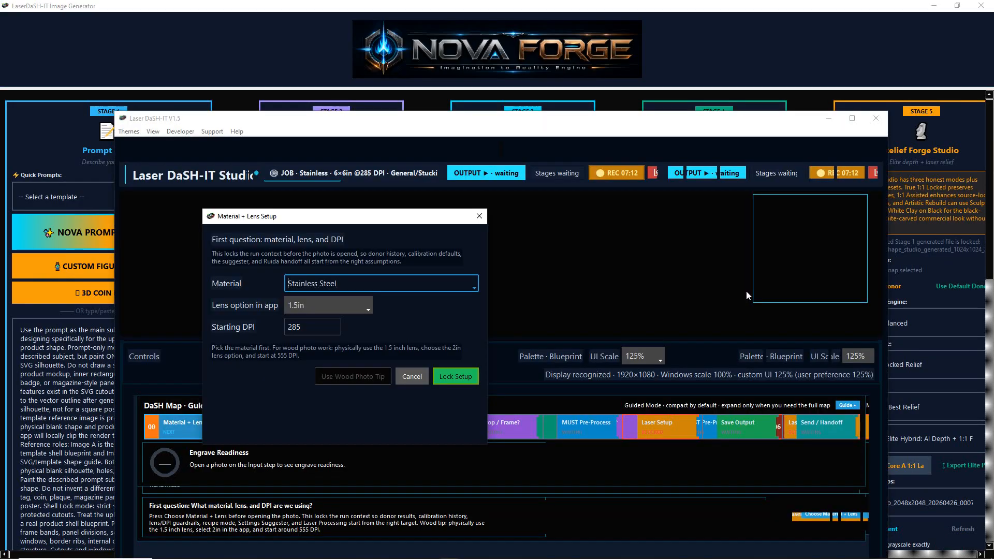
{"action": "left_click", "coordinate": [476, 286]}
{"action": "left_click", "coordinate": [434, 310]}
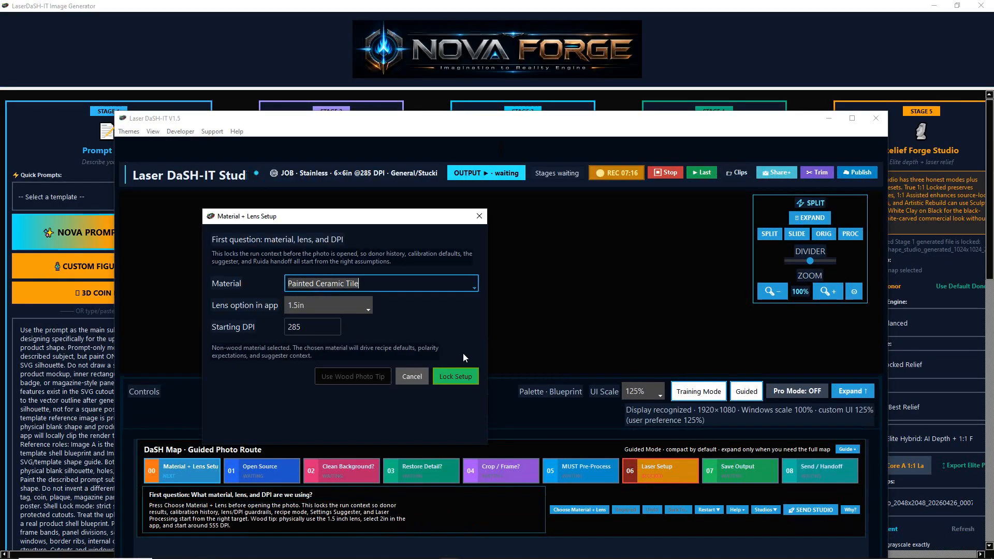
{"action": "left_click", "coordinate": [451, 377]}
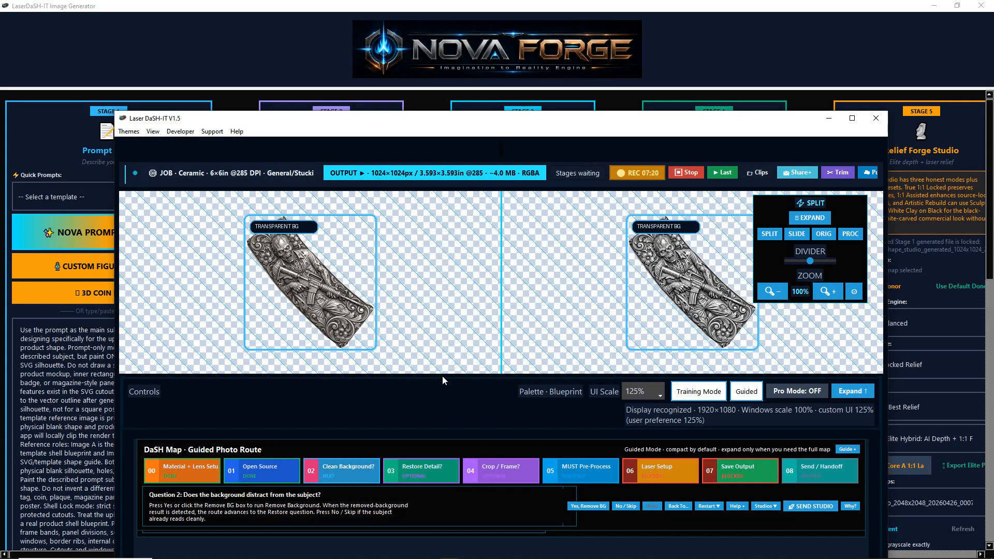
Skip background removal for the zombie image and apply the suggested Lane A - Safer material calibration
{"action": "left_click", "coordinate": [854, 118]}
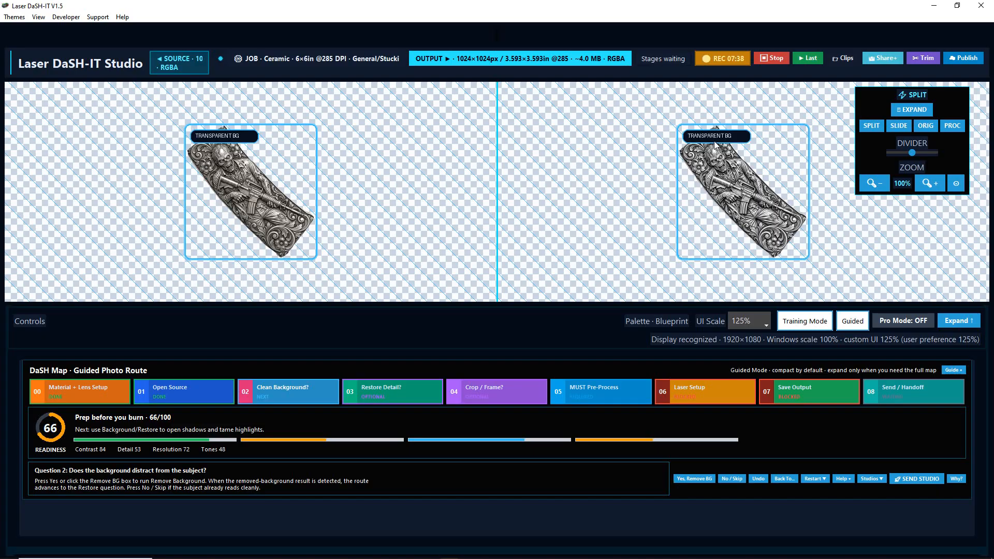
{"action": "left_click", "coordinate": [732, 479]}
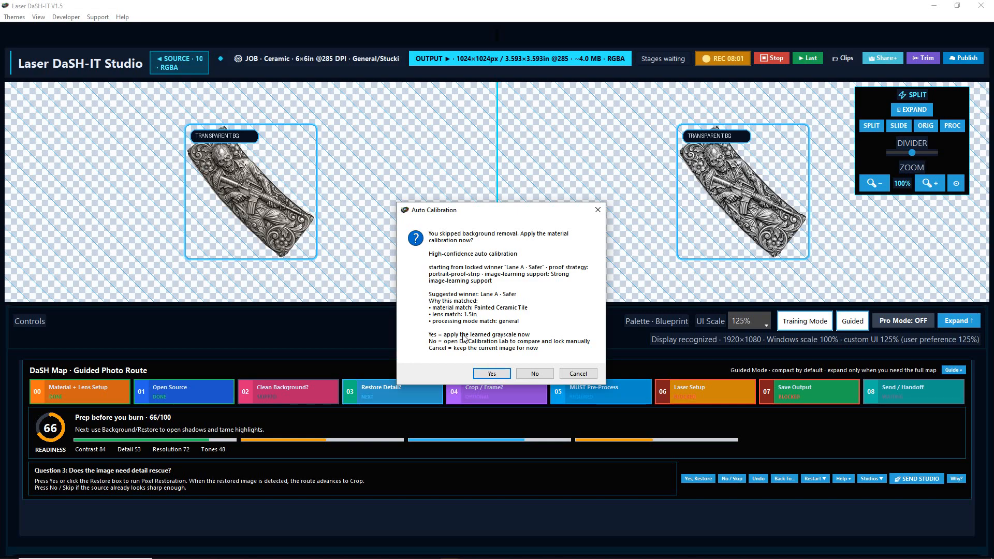
{"action": "left_click", "coordinate": [490, 375]}
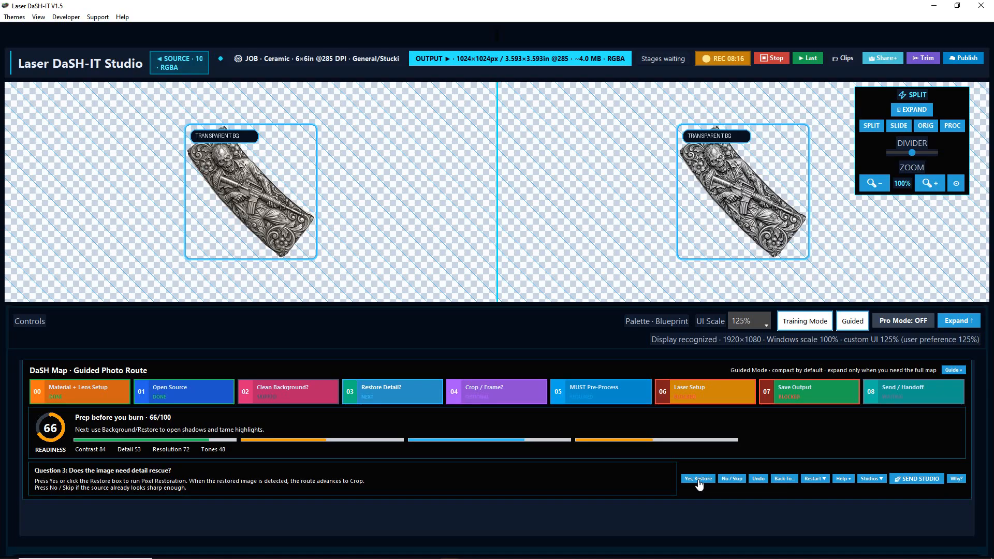
Skip detail restoration and cropping, and run the required pre-processing on the zombie image
{"action": "left_click", "coordinate": [737, 479]}
{"action": "left_click", "coordinate": [737, 480]}
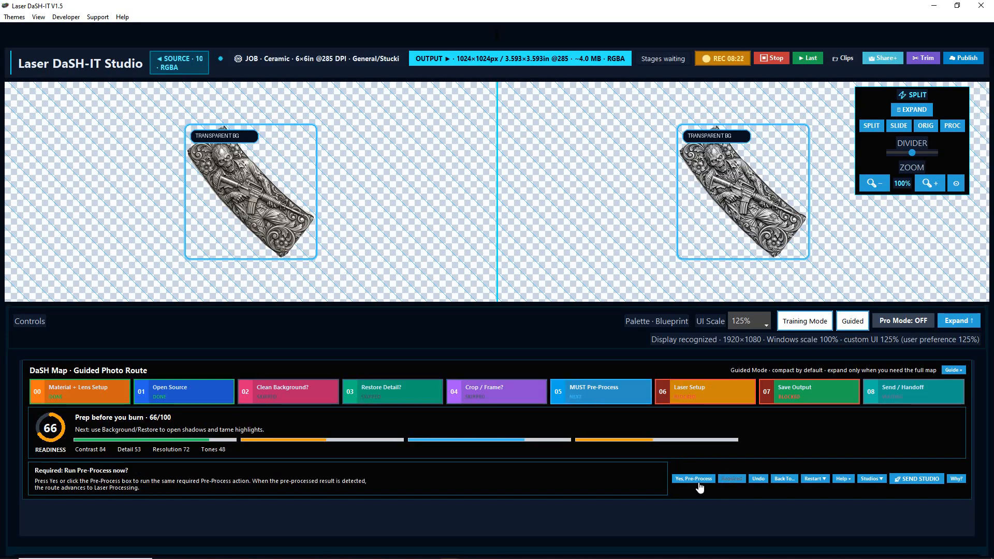
{"action": "left_click", "coordinate": [694, 479]}
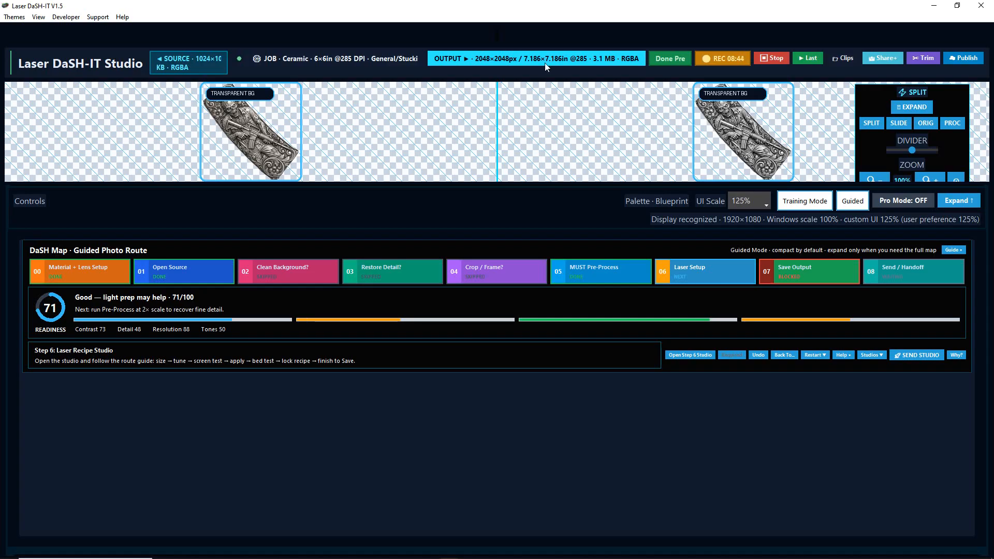
Test the Painted Ceramic Tile laser recipe on the main preview and compare the original image with the processed one
{"action": "left_click", "coordinate": [699, 356]}
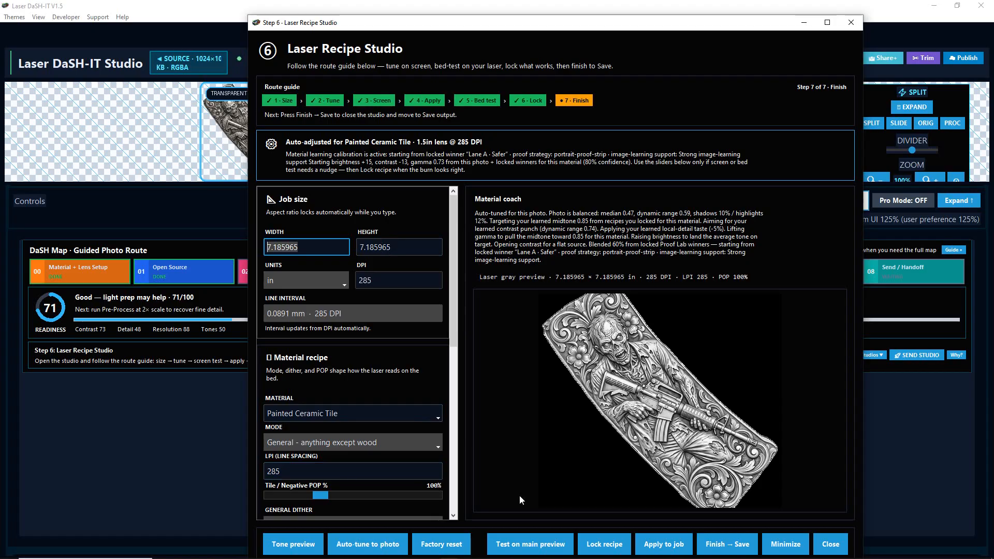
{"action": "left_click", "coordinate": [532, 544]}
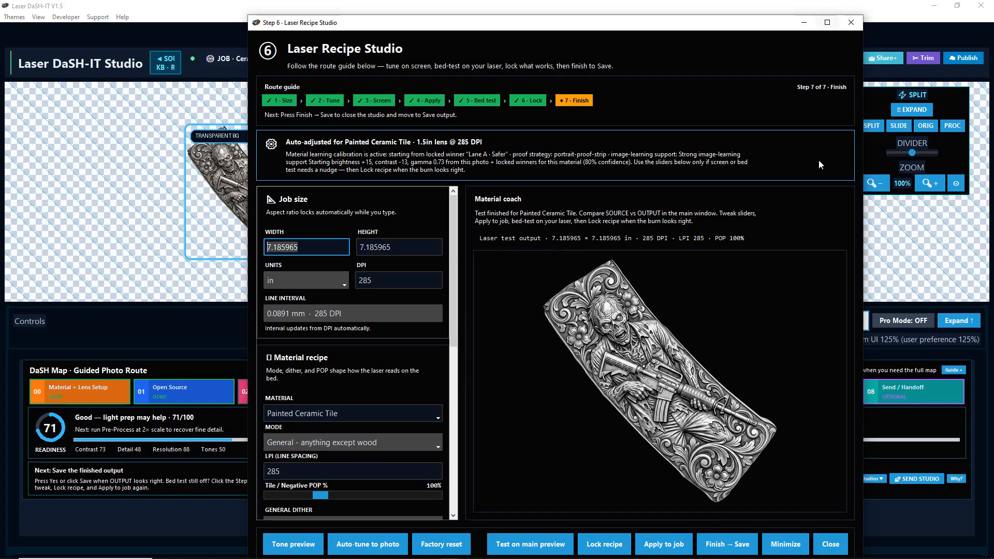
{"action": "left_click", "coordinate": [801, 539]}
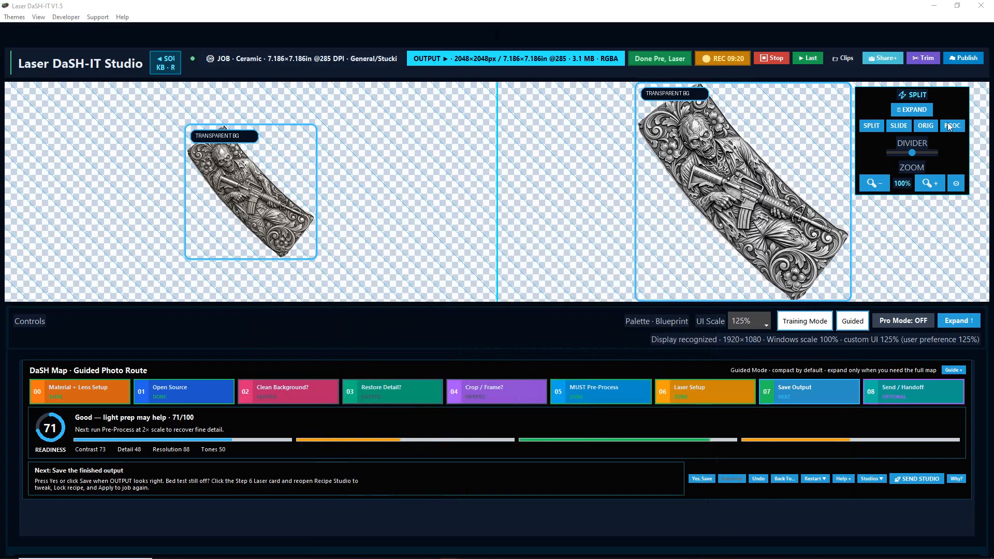
{"action": "left_click", "coordinate": [927, 126]}
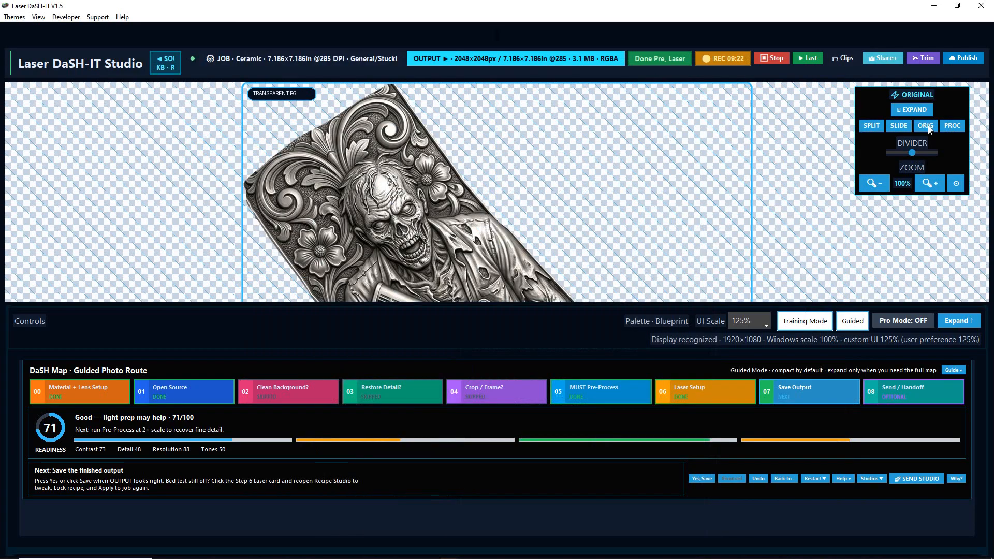
{"action": "left_click", "coordinate": [953, 125]}
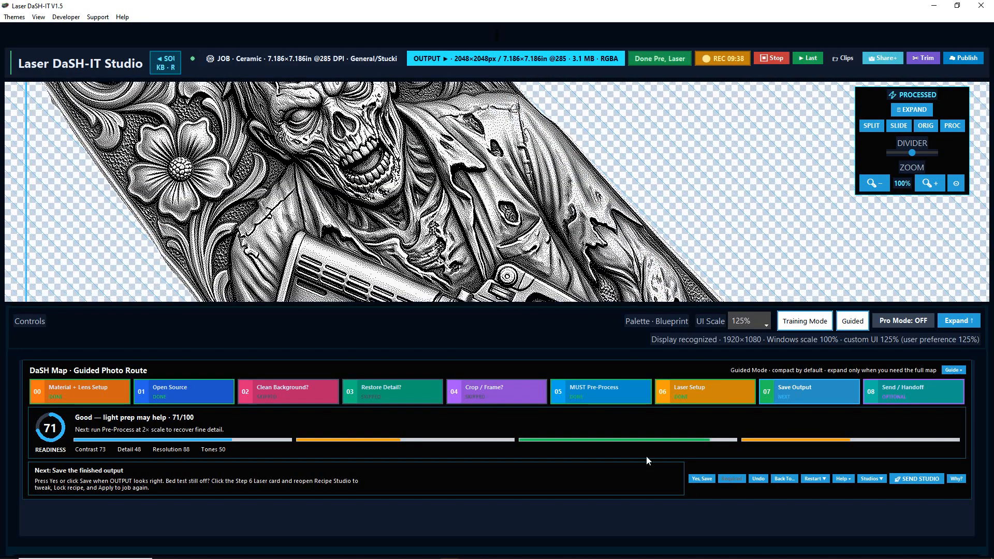
Try to save the processed image as processed_input_laser_ready_20260709_152108.png in the laser_ready folder, declining the 2-bit BMP format
{"action": "left_click", "coordinate": [700, 481]}
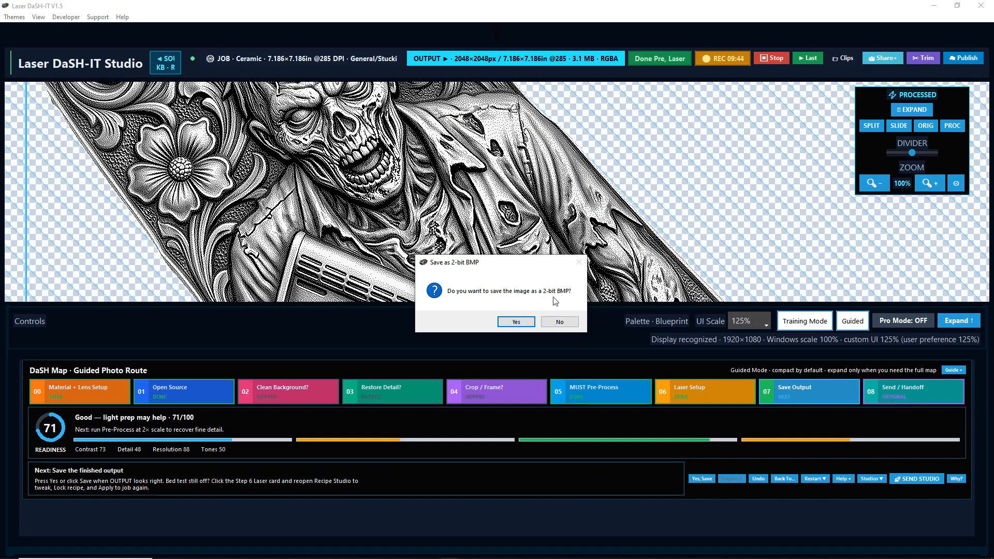
{"action": "left_click", "coordinate": [553, 323]}
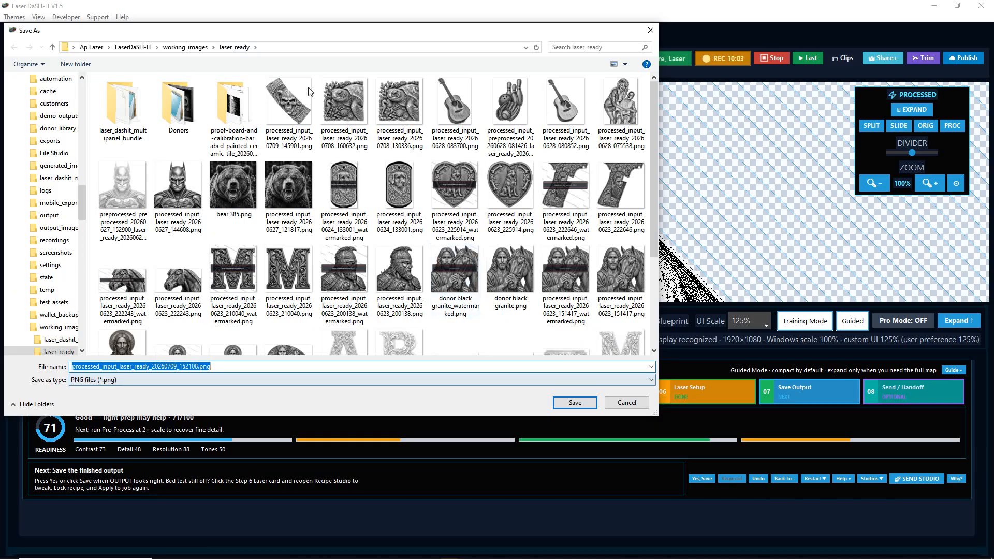
{"action": "left_click", "coordinate": [570, 402]}
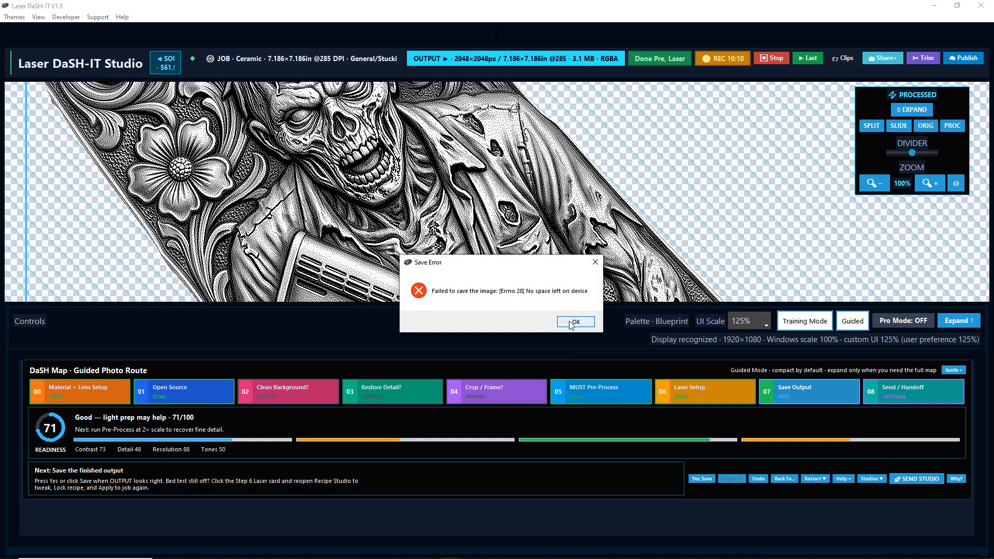
{"action": "left_click", "coordinate": [575, 322]}
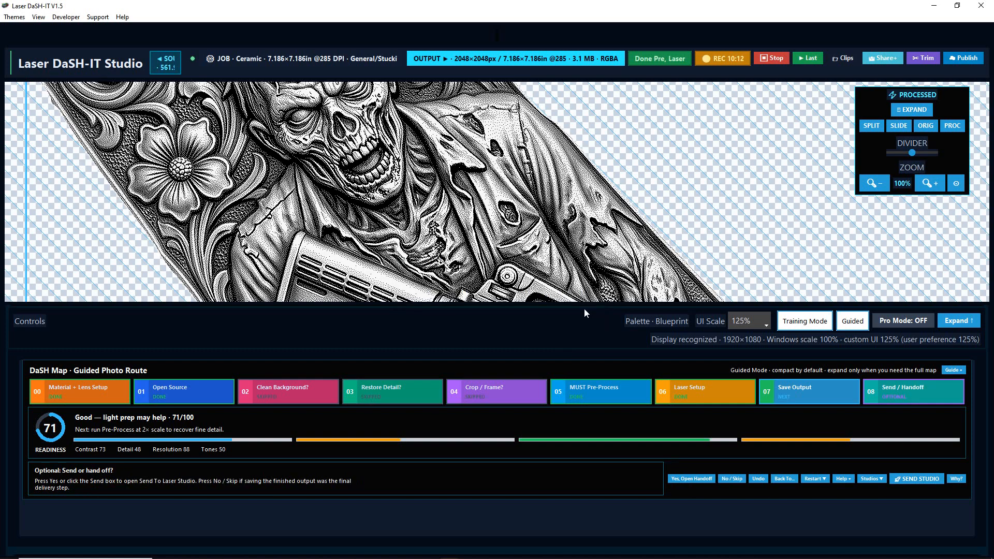